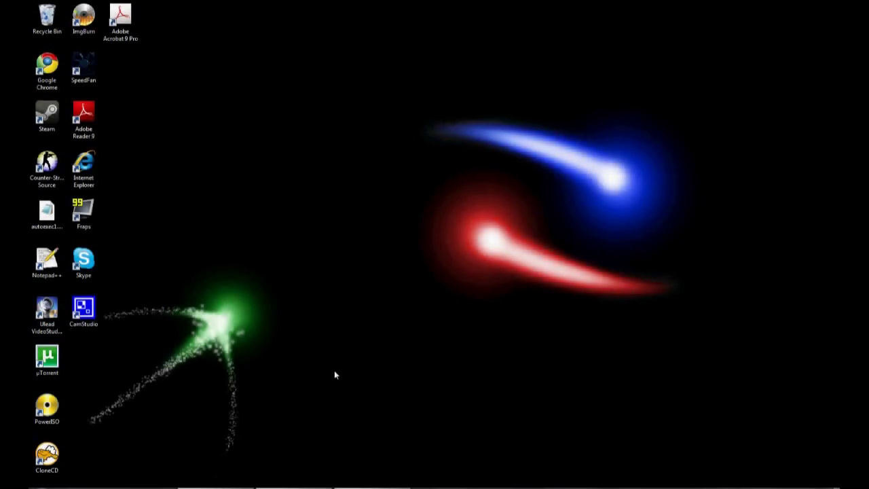
Step: Launch Vegas Pro 9.0 into a new Untitled project and return the play position to 00:00:00;00
drag(308, 104, 618, 342)
drag(167, 194, 415, 377)
drag(369, 47, 364, 70)
drag(240, 450, 174, 232)
drag(180, 238, 349, 433)
drag(349, 433, 368, 418)
drag(261, 413, 443, 290)
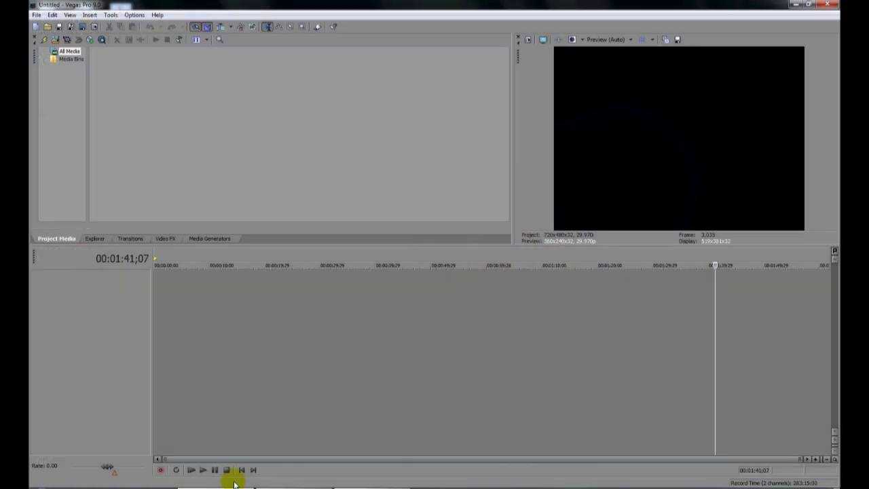
drag(686, 292, 113, 294)
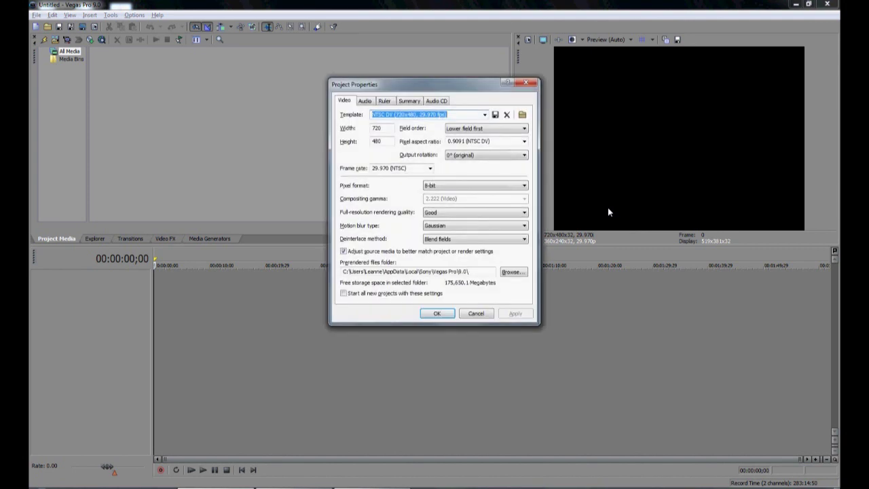
Step: Close Project Properties, reopen it from File > Properties, and move the dialog aside
click(525, 82)
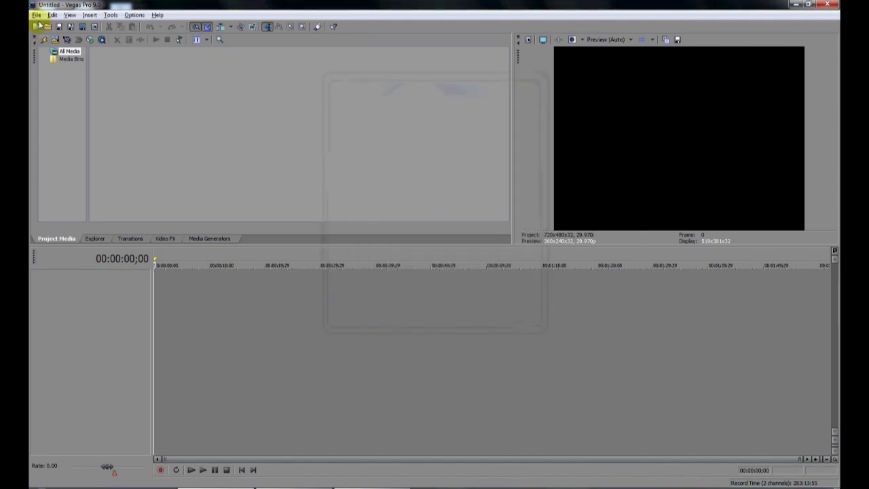
click(39, 15)
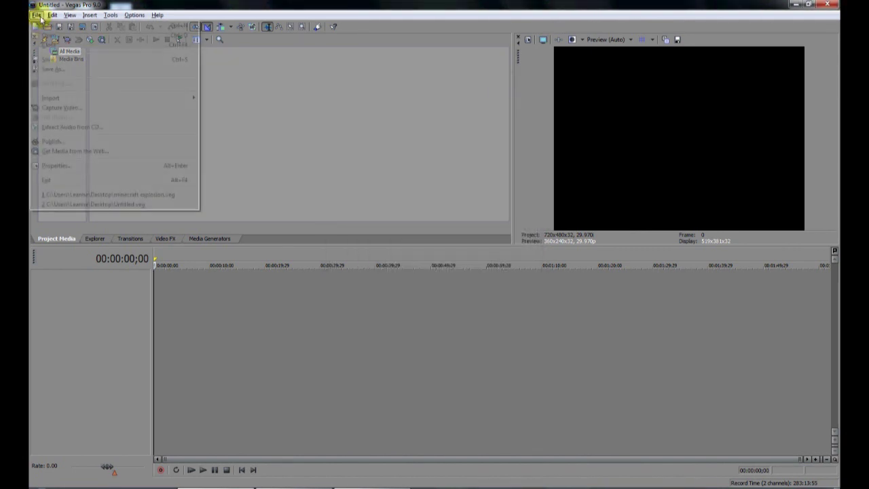
click(64, 170)
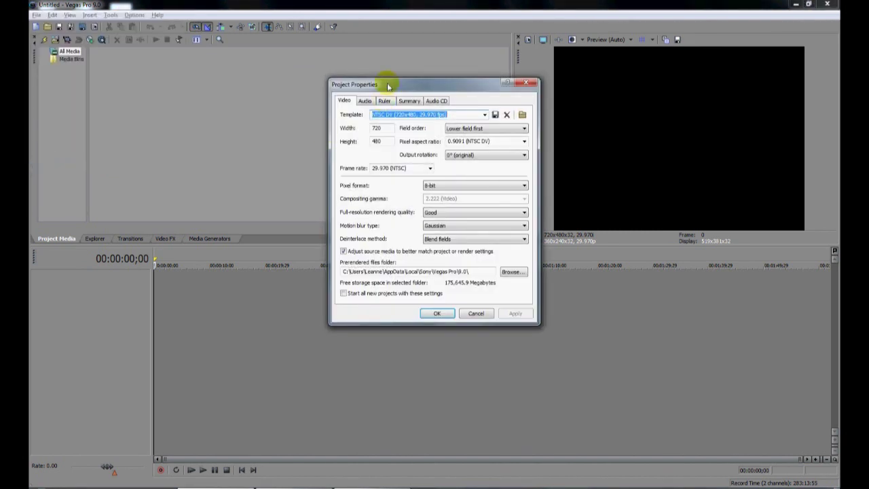
drag(388, 86, 607, 118)
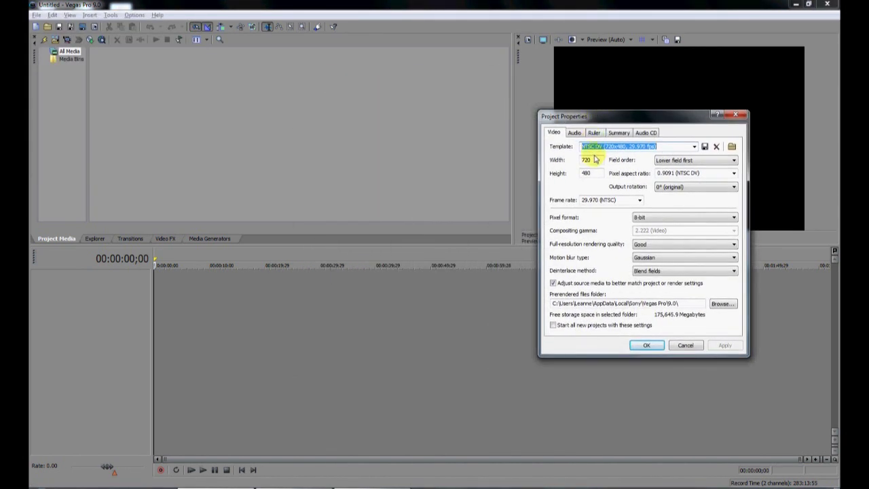
Step: Enter a Width of 1280 and Height of 720 in Project Properties
key(Tab)
key(Tab)
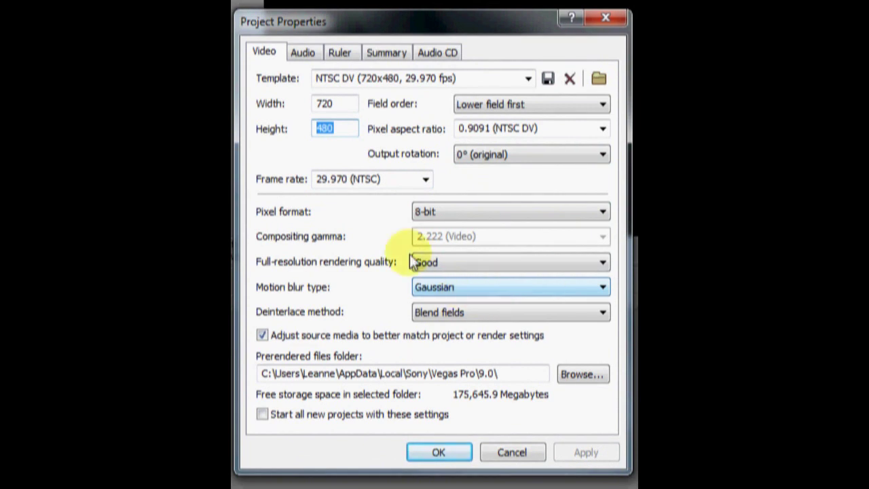
double_click(339, 102)
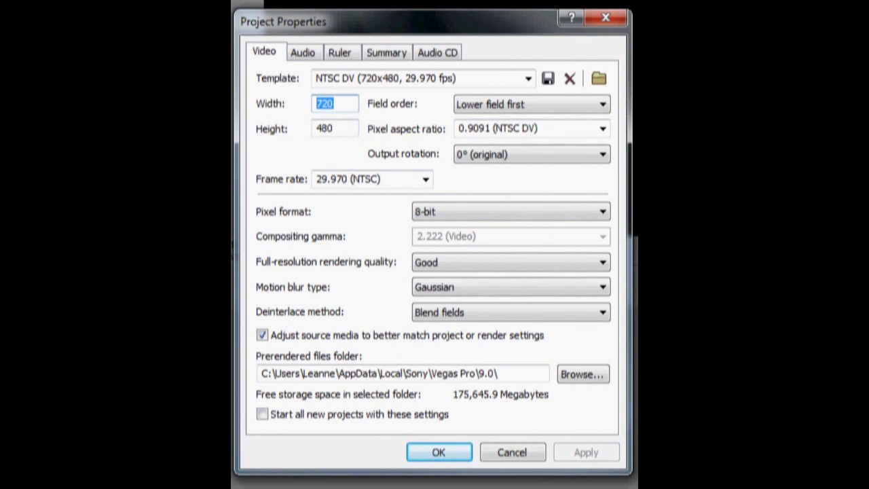
text(1280)
key(Tab)
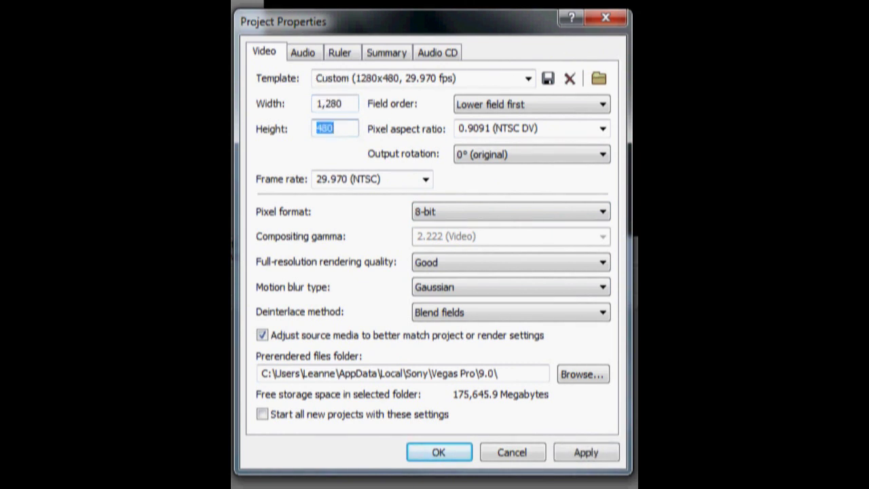
text(720)
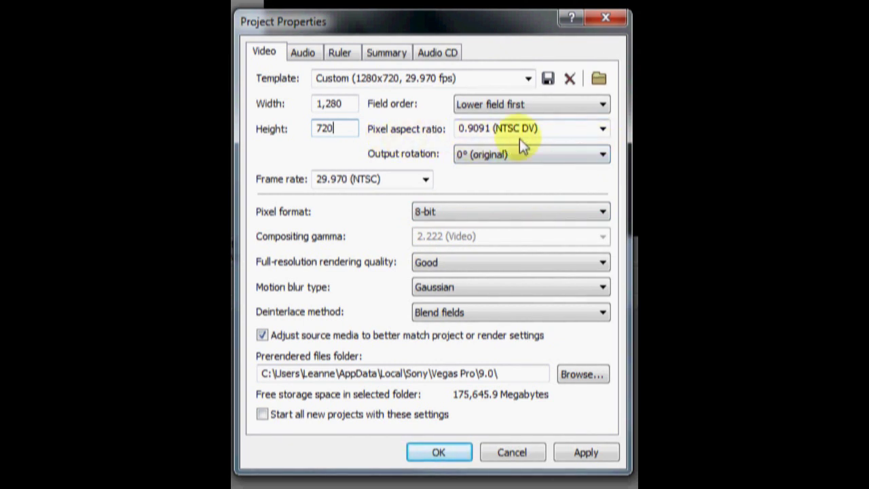
click(603, 130)
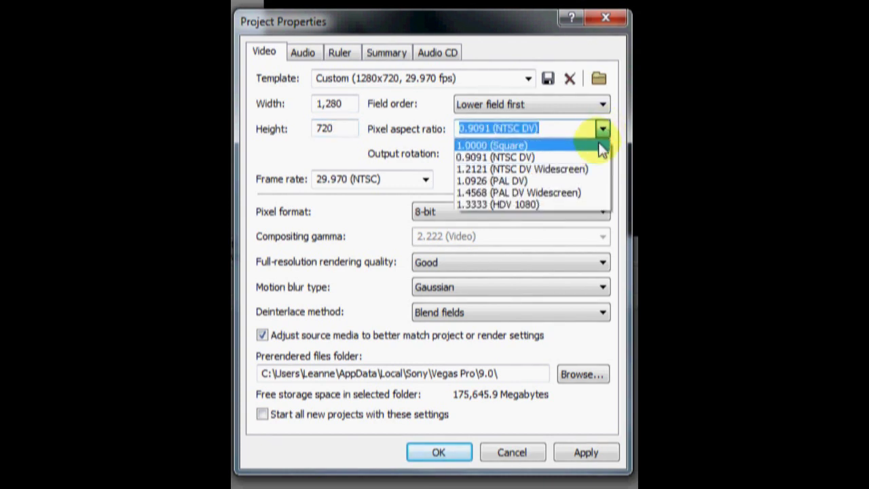
Step: Choose 1.0000 (Square) pixel aspect ratio, apply and close Project Properties, and widen the preview pane
click(602, 145)
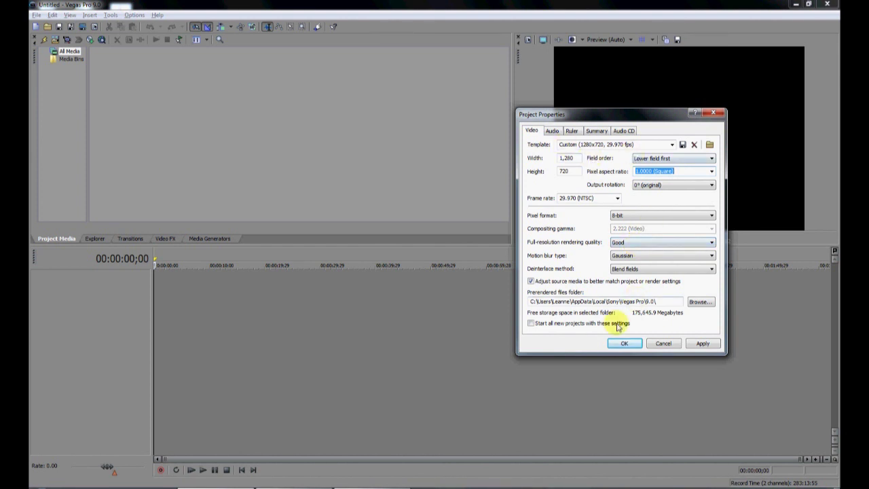
click(705, 343)
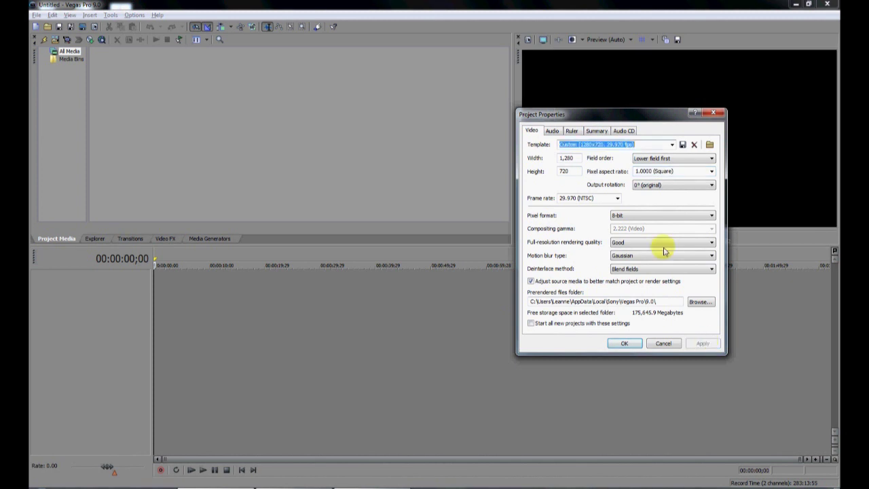
click(624, 344)
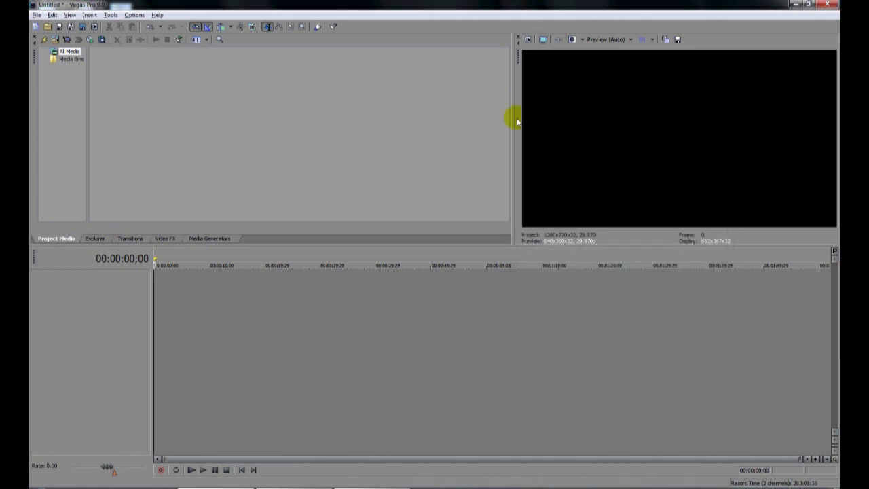
drag(514, 122, 464, 117)
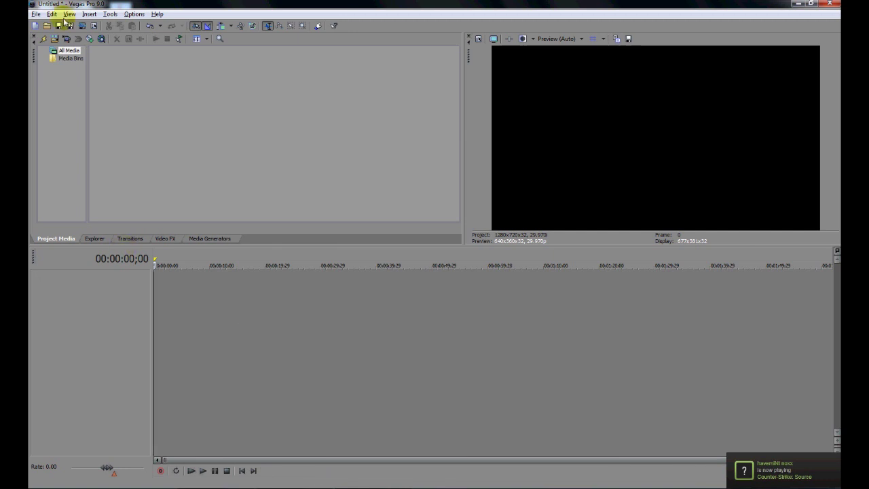
click(36, 13)
mouse_move(59, 98)
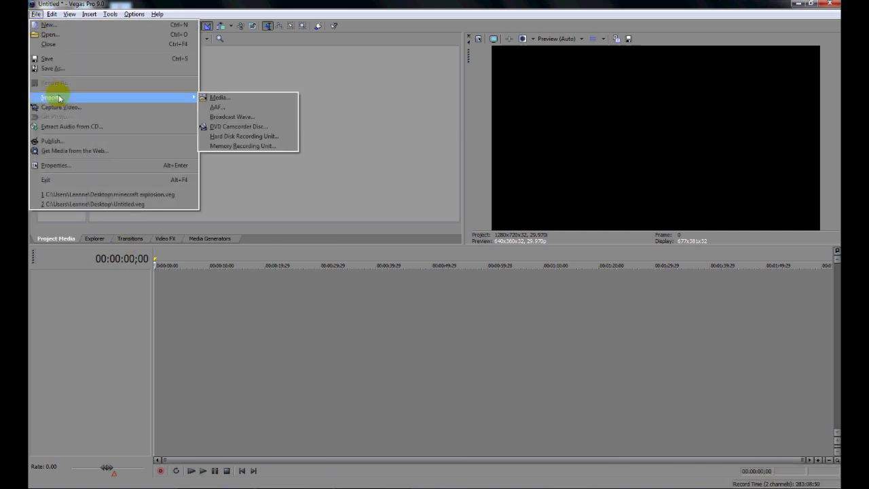
click(216, 97)
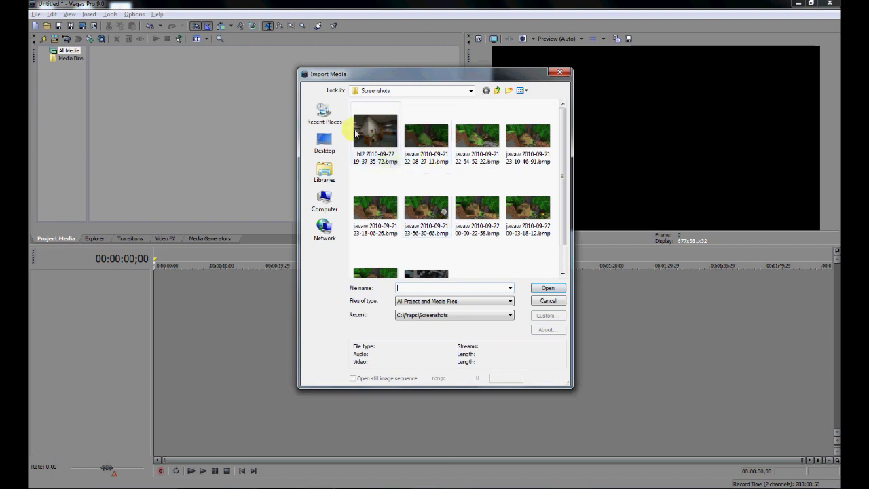
click(323, 143)
click(323, 173)
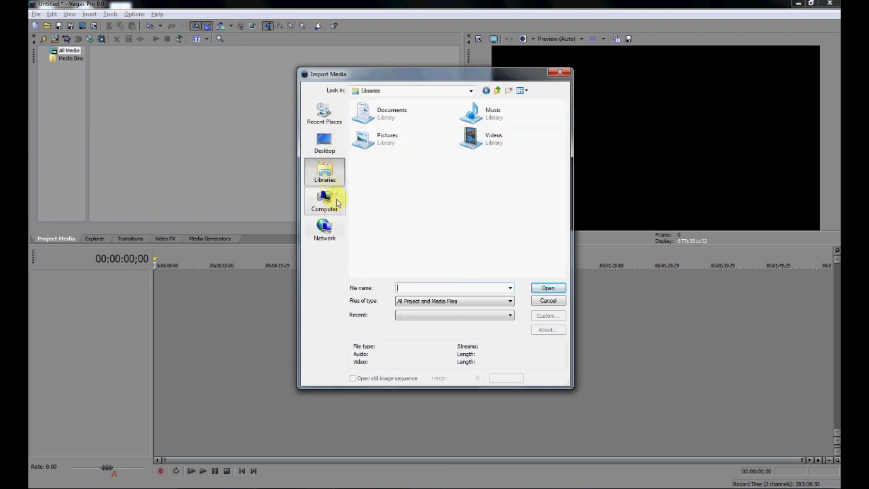
click(337, 203)
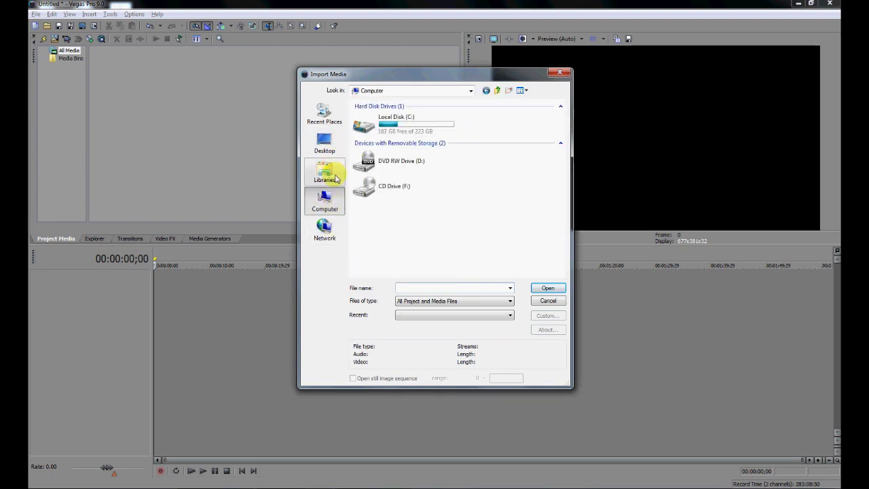
click(325, 230)
click(547, 300)
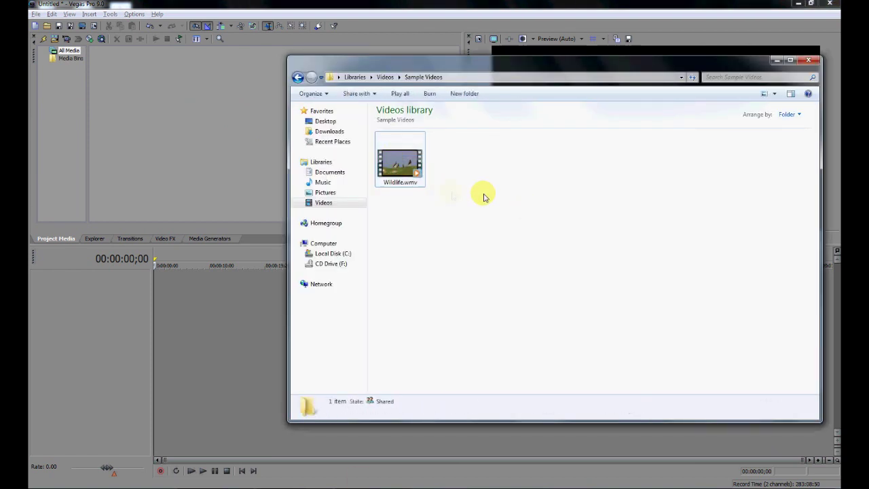
Step: Drag Wildlife.wmv from Sample Videos into Vegas' Project Media and close the Explorer window
drag(518, 197, 402, 158)
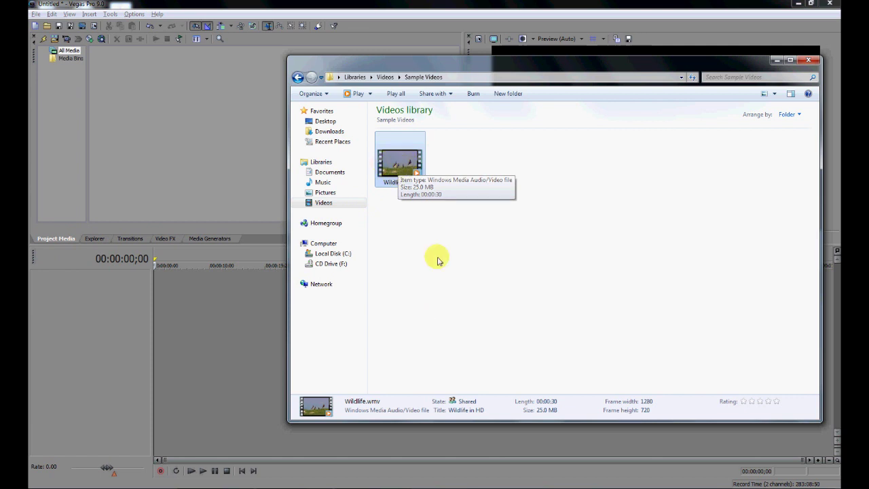
click(465, 190)
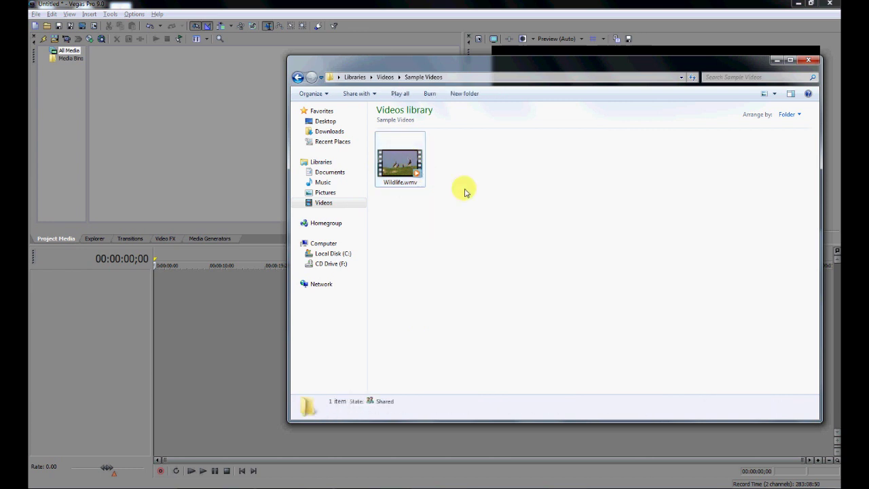
click(413, 169)
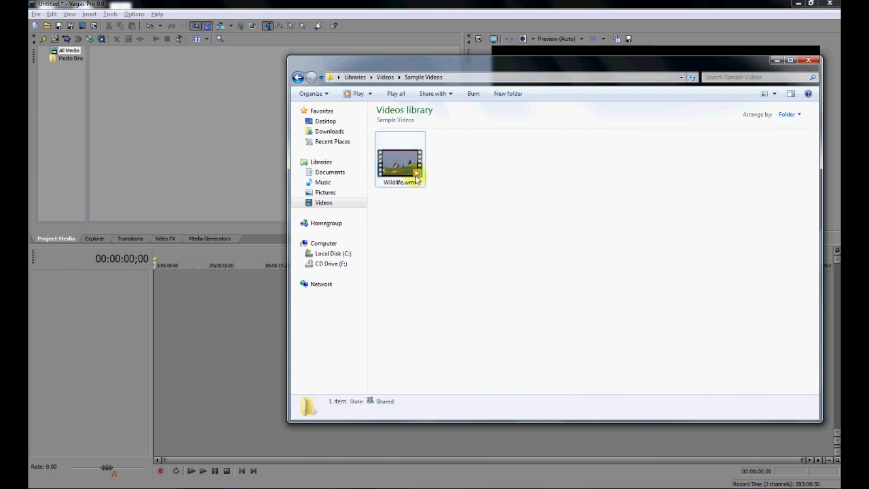
click(409, 163)
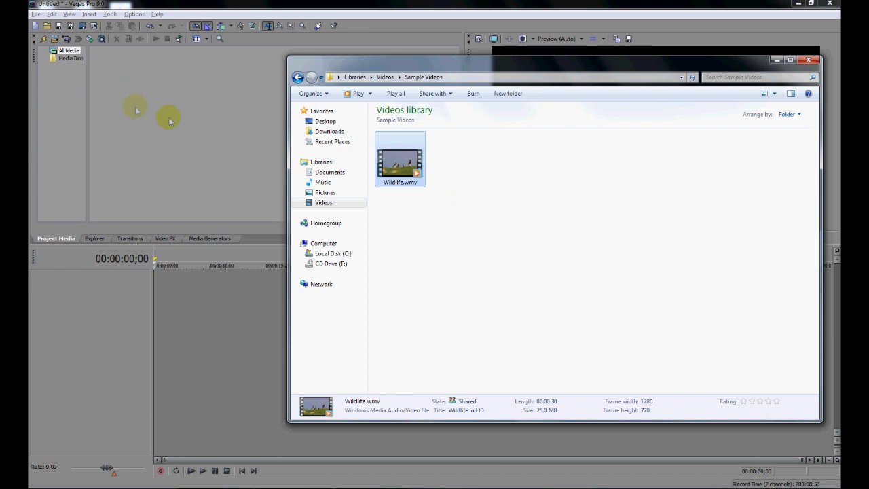
drag(246, 178, 243, 175)
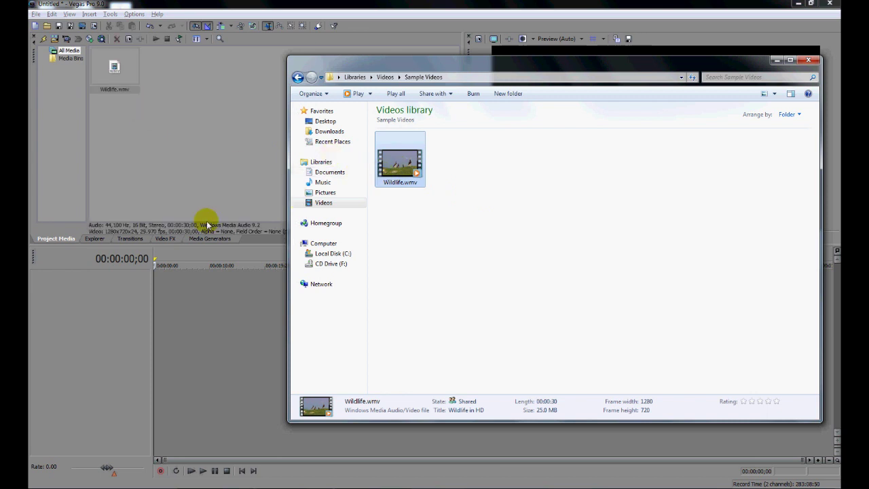
click(808, 60)
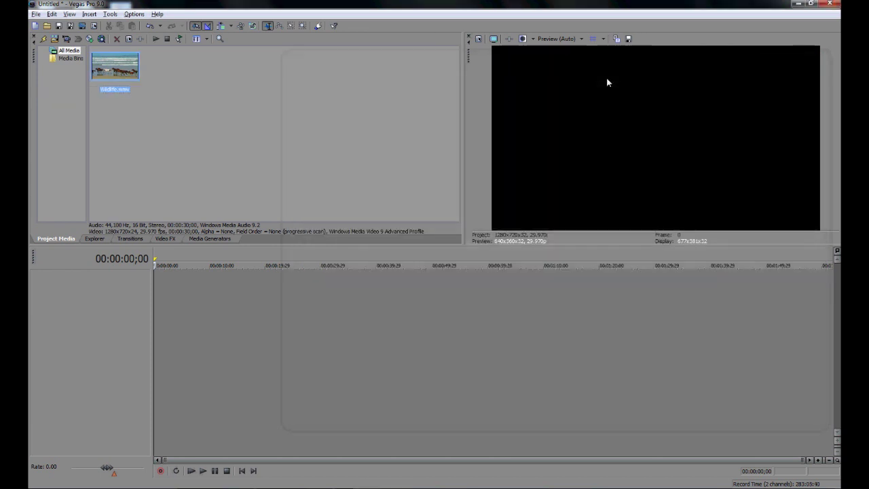
drag(292, 137, 108, 80)
Step: Drag Wildlife.wmv from Project Media onto the timeline and select its video and audio events
drag(122, 70, 149, 290)
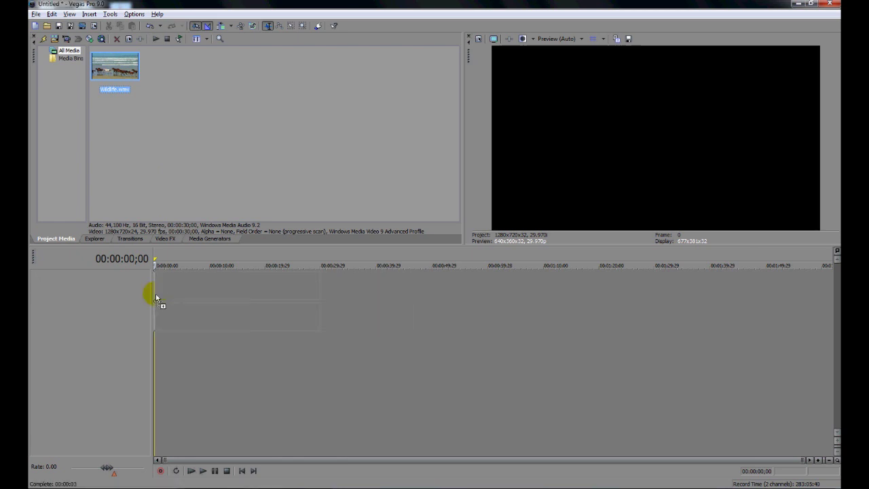
mouse_move(156, 292)
mouse_down()
mouse_move(162, 302)
mouse_move(148, 292)
mouse_up()
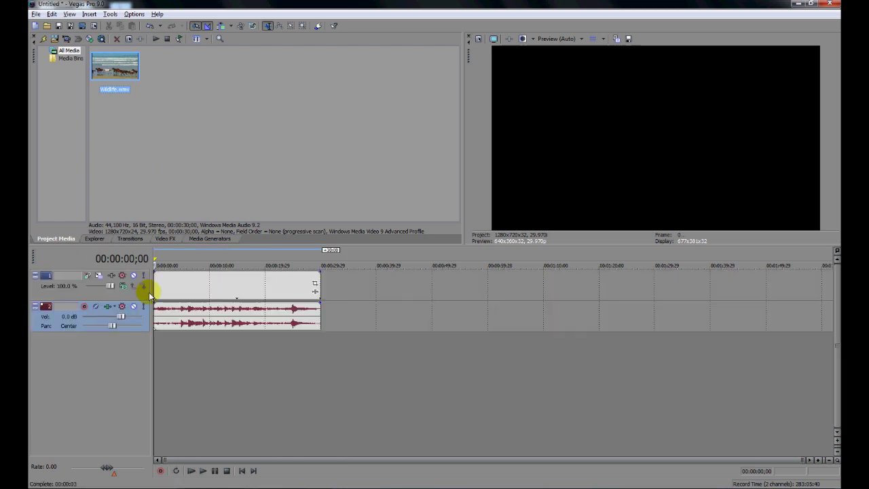
click(178, 333)
click(224, 293)
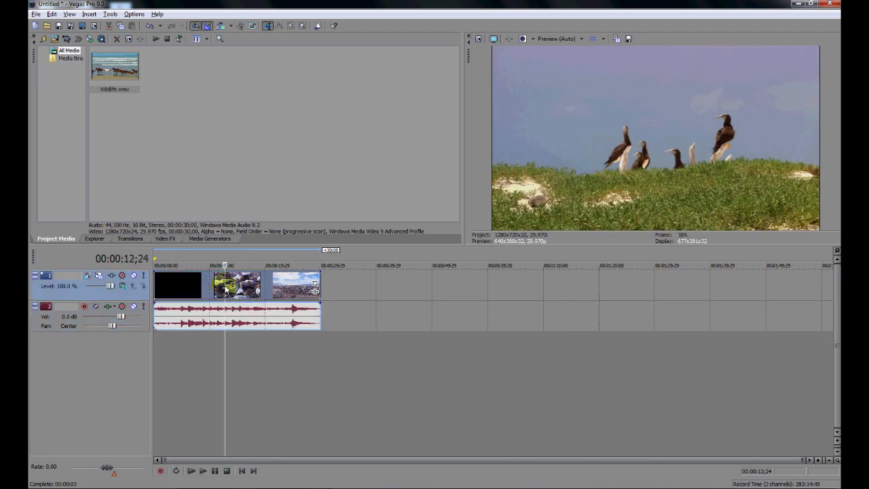
drag(224, 359, 140, 357)
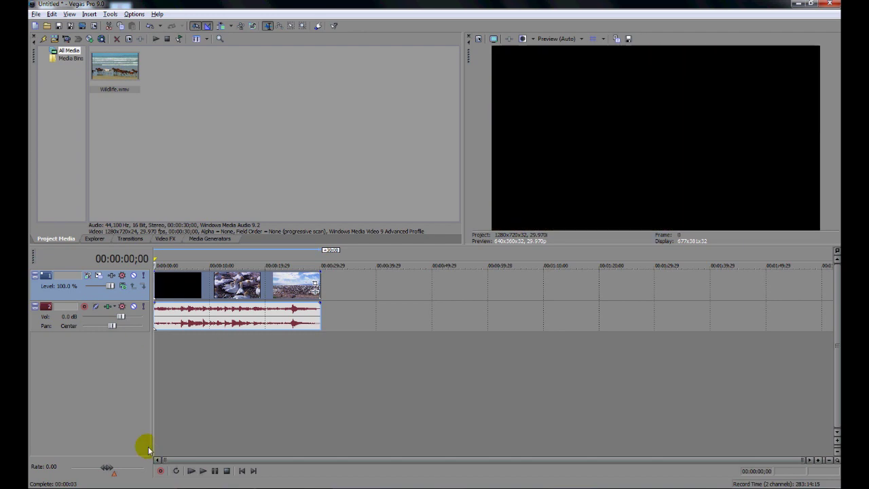
click(205, 472)
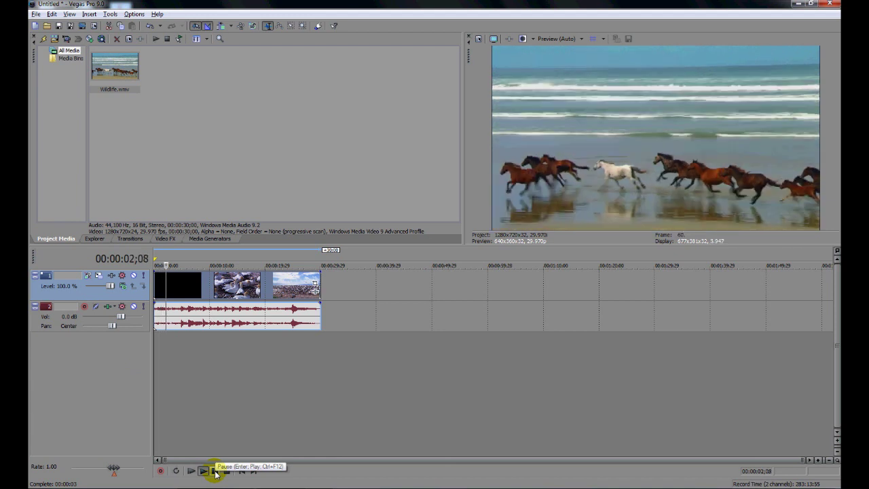
click(216, 471)
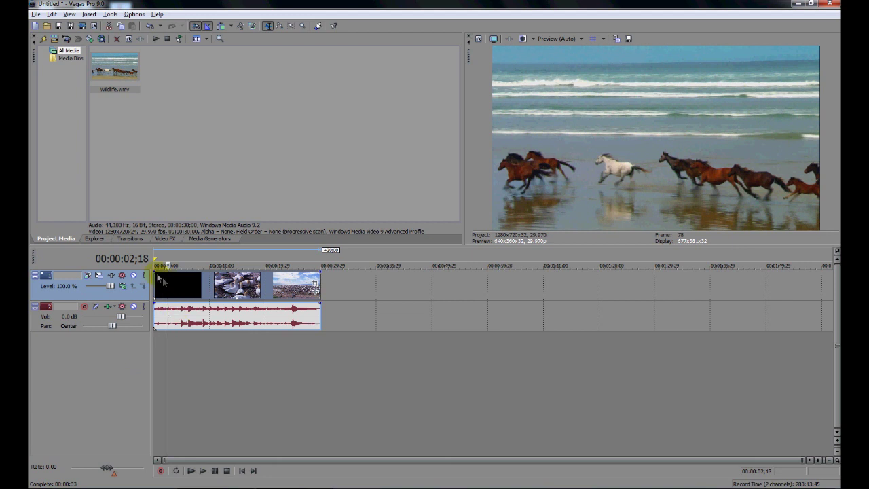
Step: Drag the event's top-left fade handle right to add a short fade-in from black
drag(153, 269, 152, 269)
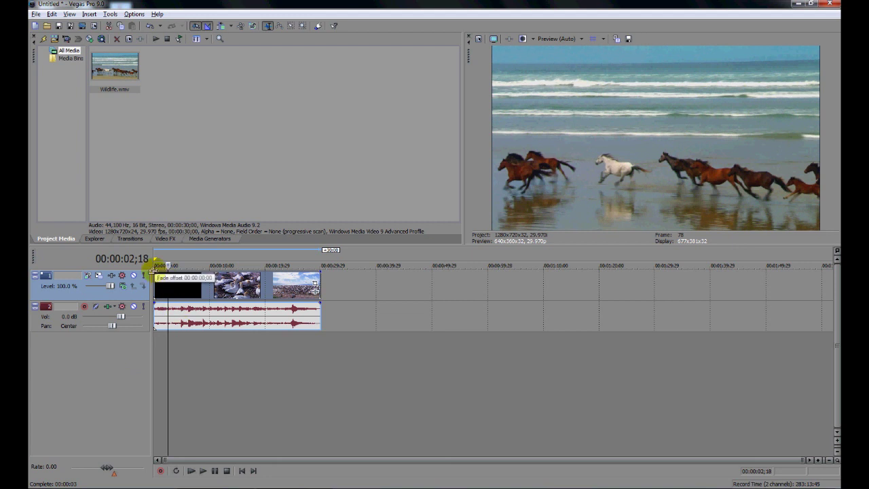
click(200, 291)
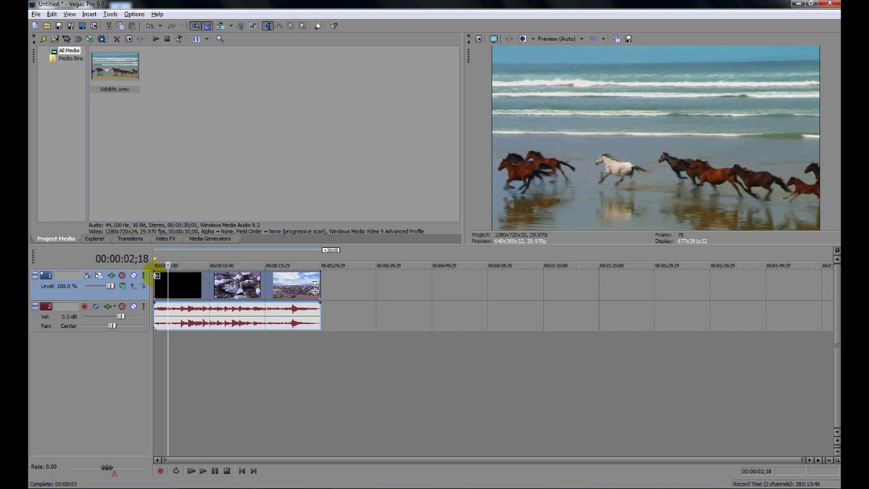
click(153, 272)
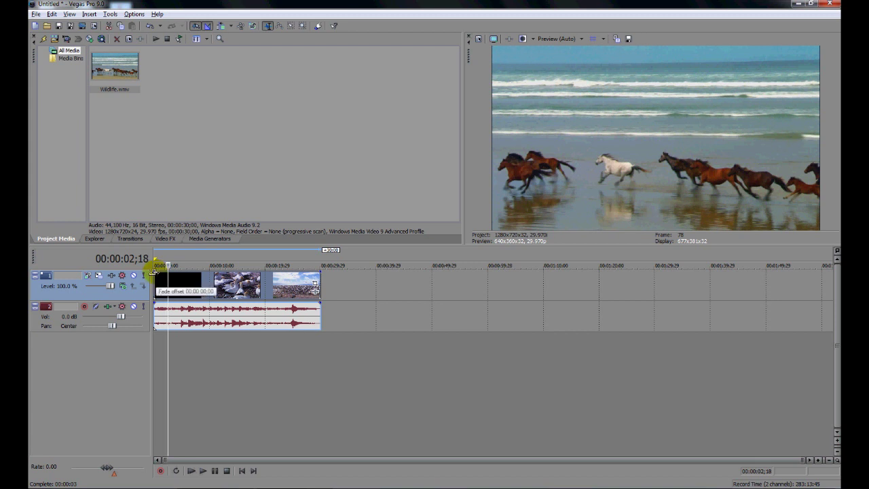
click(155, 271)
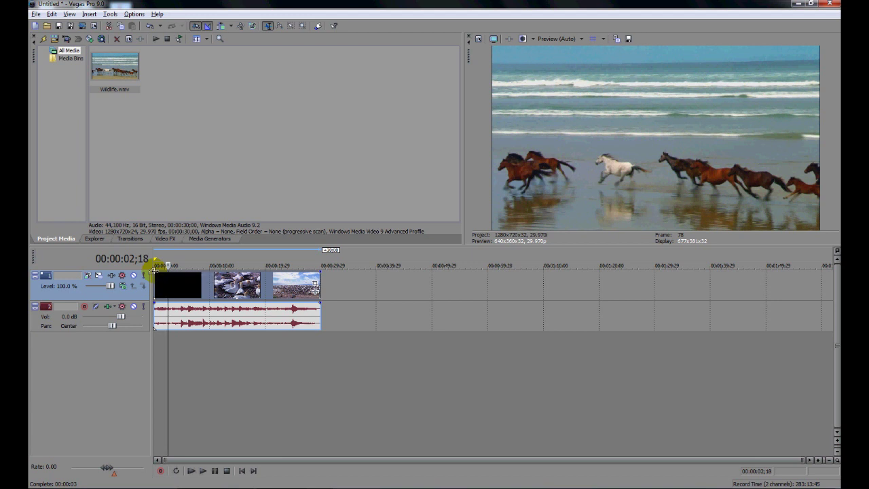
drag(154, 271, 192, 274)
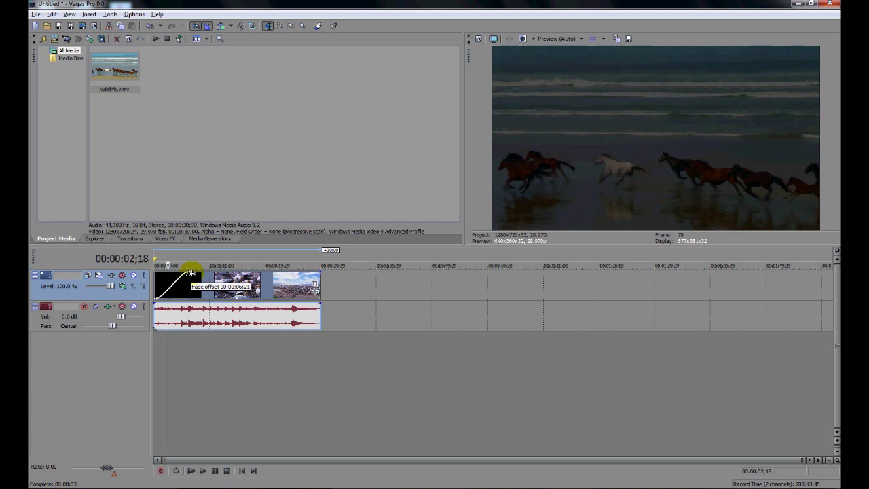
drag(192, 274, 175, 272)
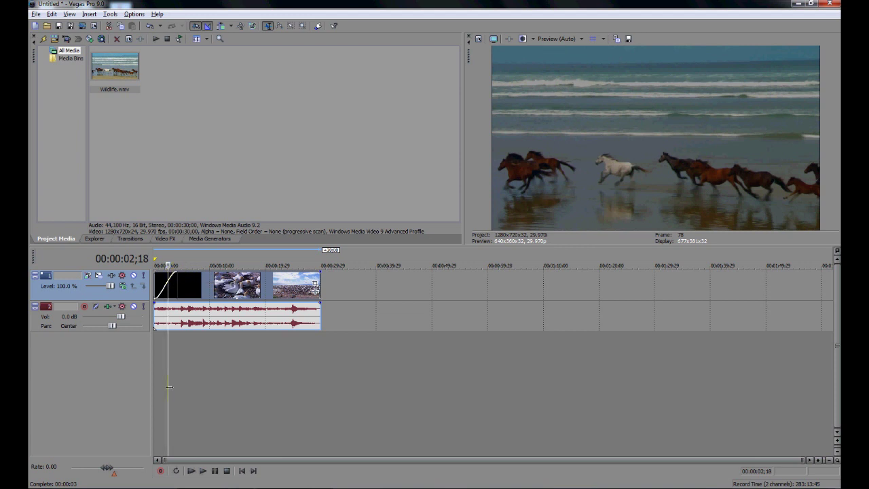
Step: Return to the project start and play the clip
click(131, 387)
click(190, 472)
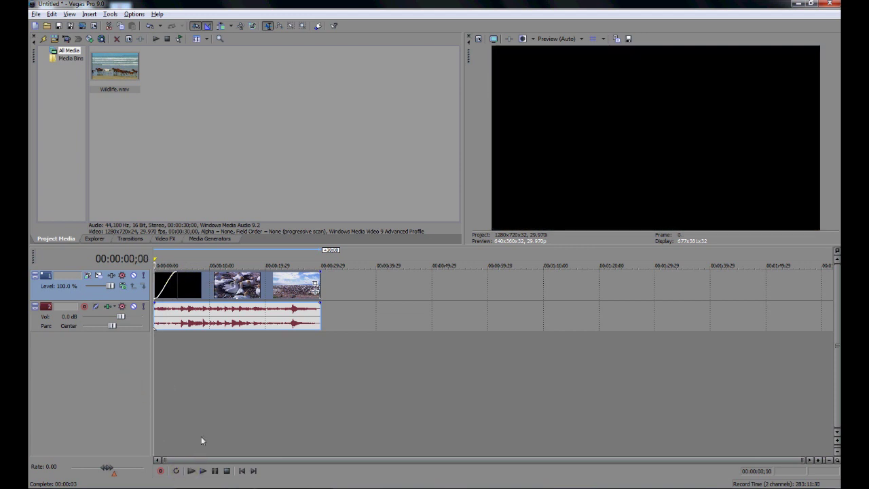
click(201, 471)
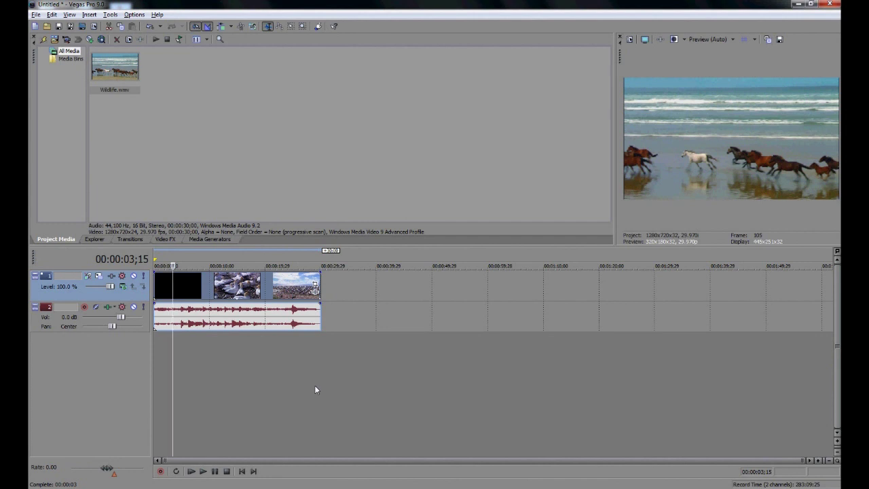
Step: Split the clip at 00:00:17;09 with S and slide the second piece later along the timeline
drag(172, 378, 207, 384)
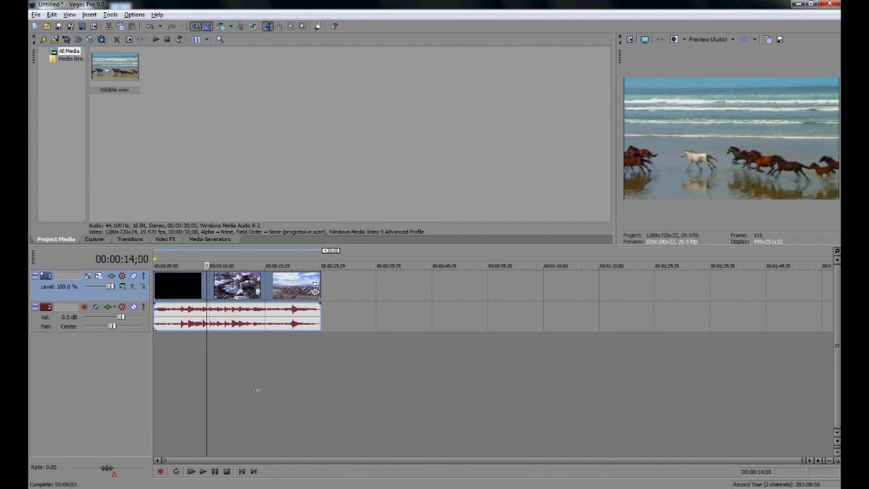
drag(258, 390, 250, 372)
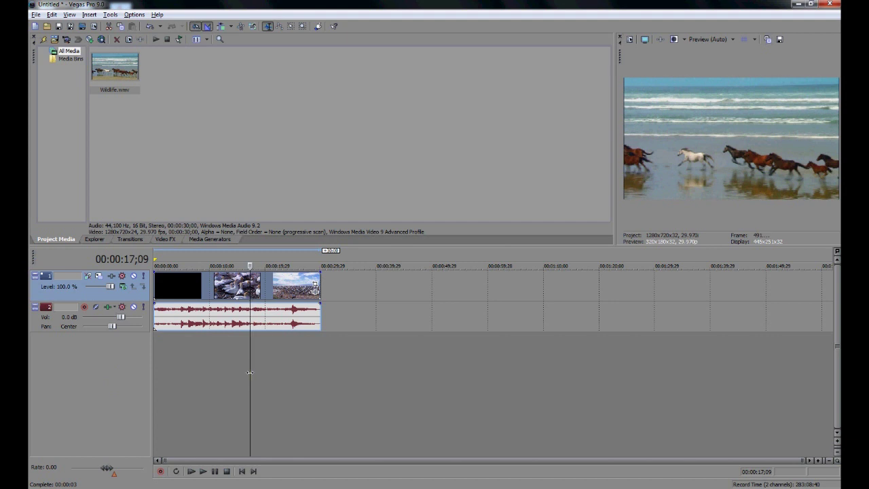
key(s)
click(285, 287)
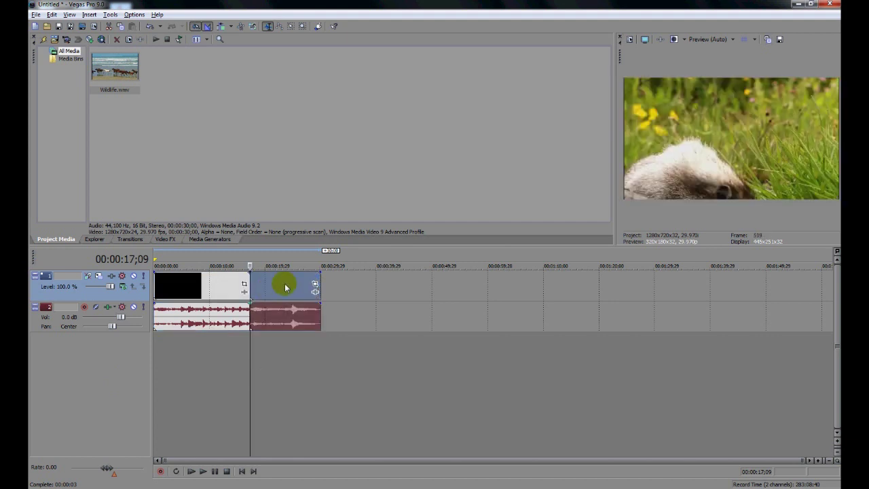
drag(283, 294, 367, 290)
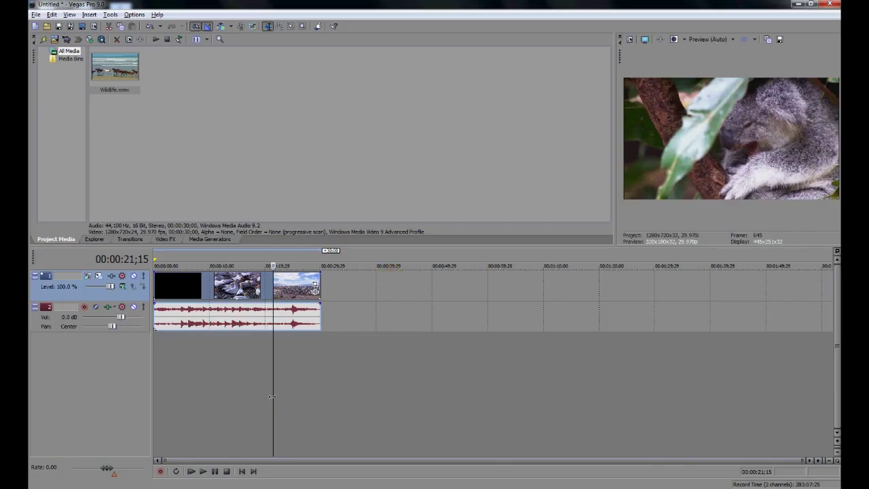
click(231, 398)
Step: Park the playhead at 00:00:14;16, try looping the event's end, undo, then right-click the event
click(198, 397)
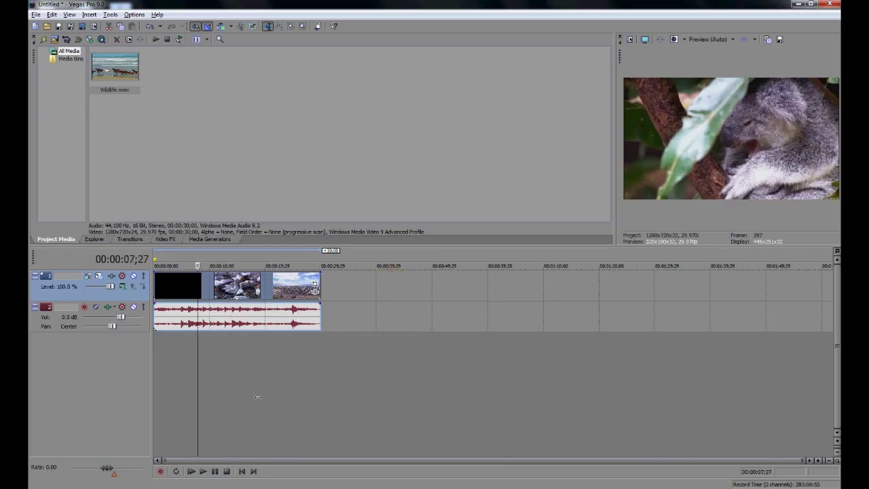
click(244, 397)
click(234, 394)
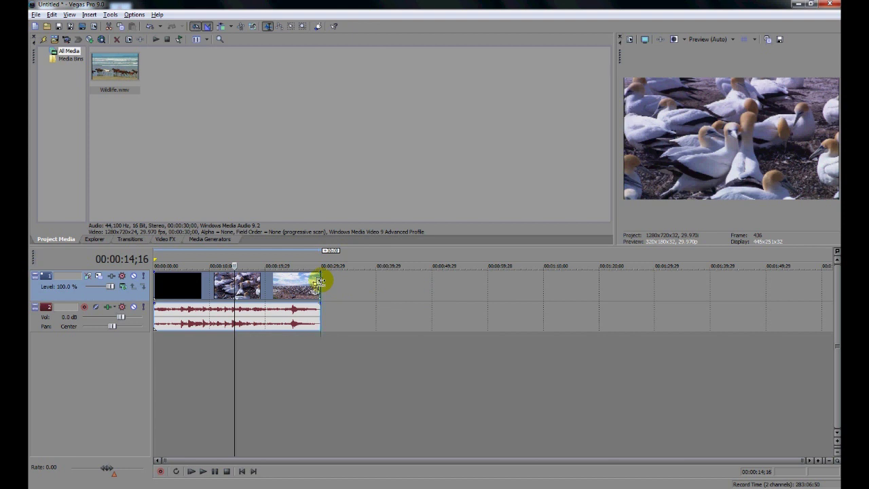
drag(319, 281, 198, 286)
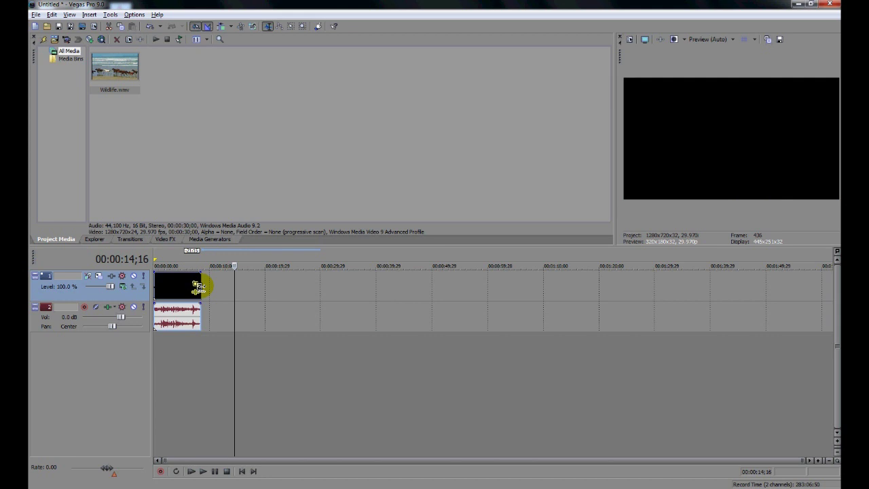
key(ctrl+z)
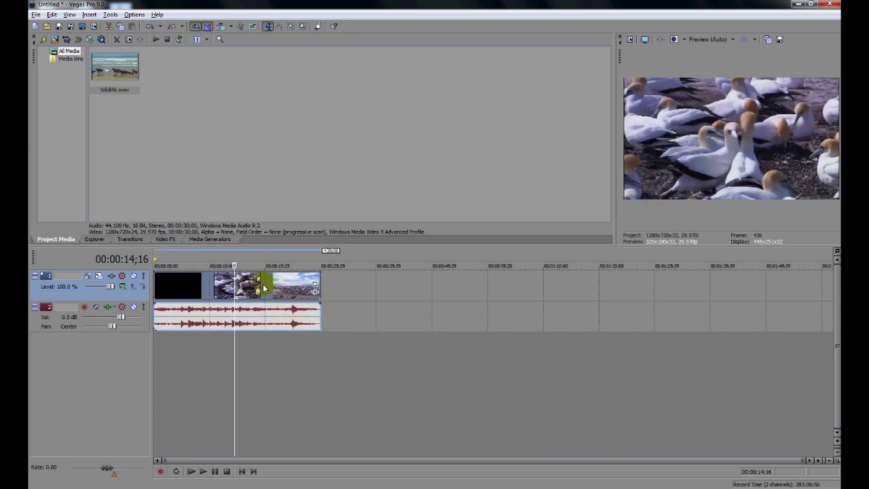
right_click(252, 284)
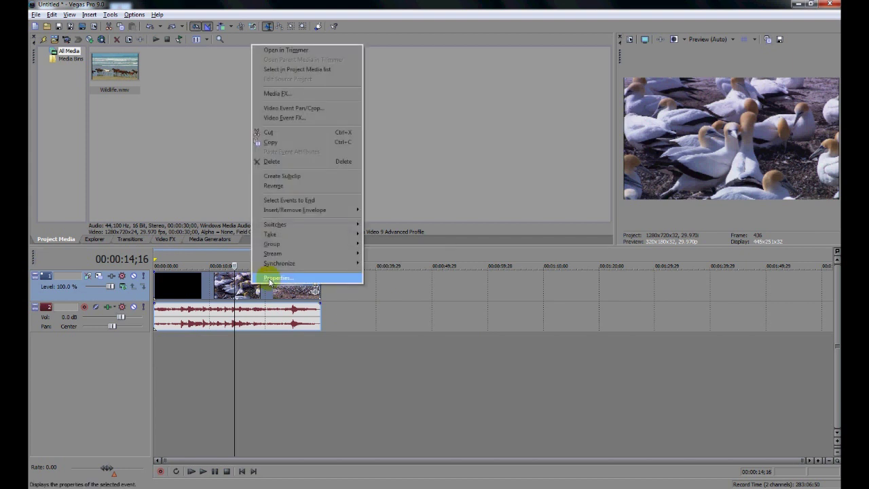
Step: Set the video event's playback rate to 0.500, then reopen Properties to reset the rate
click(270, 278)
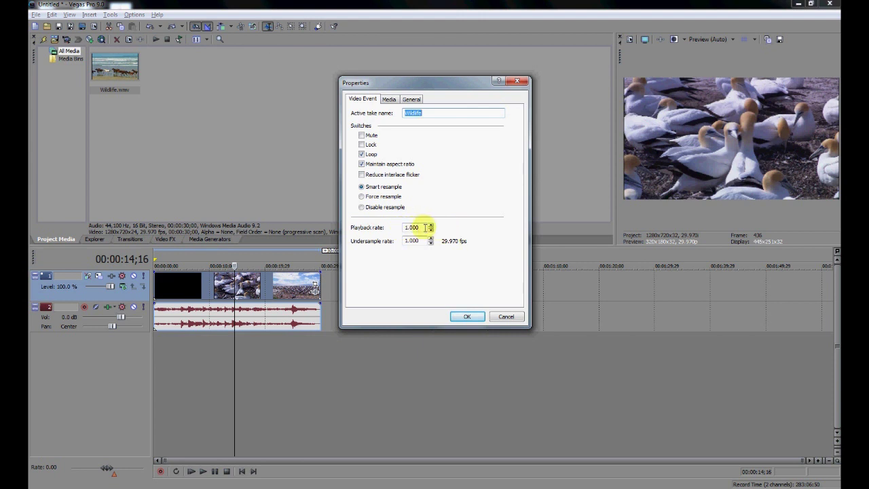
drag(426, 228, 373, 227)
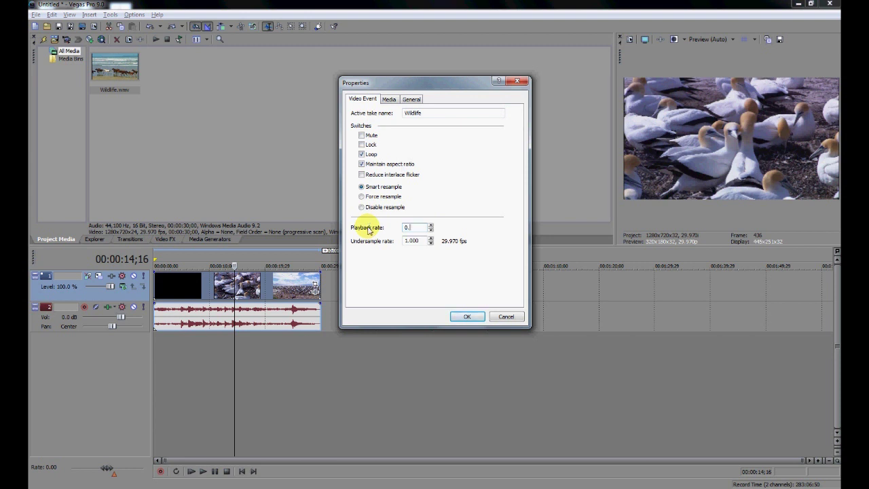
key(Return)
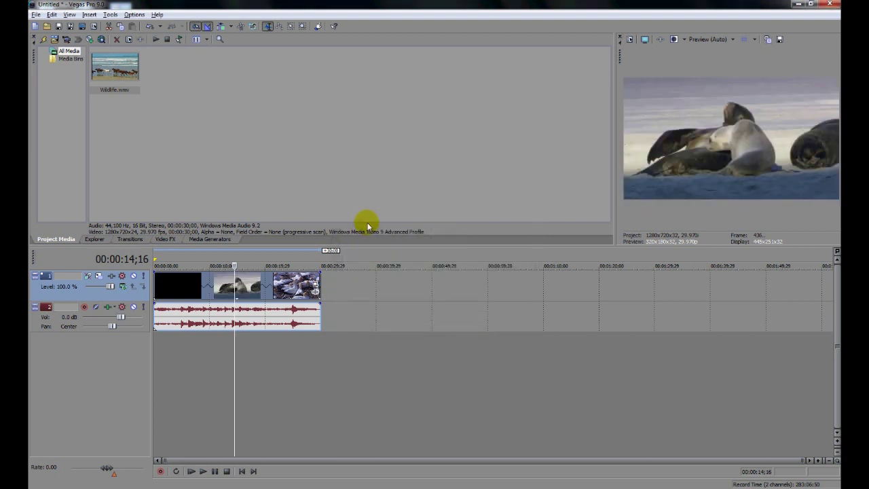
right_click(281, 291)
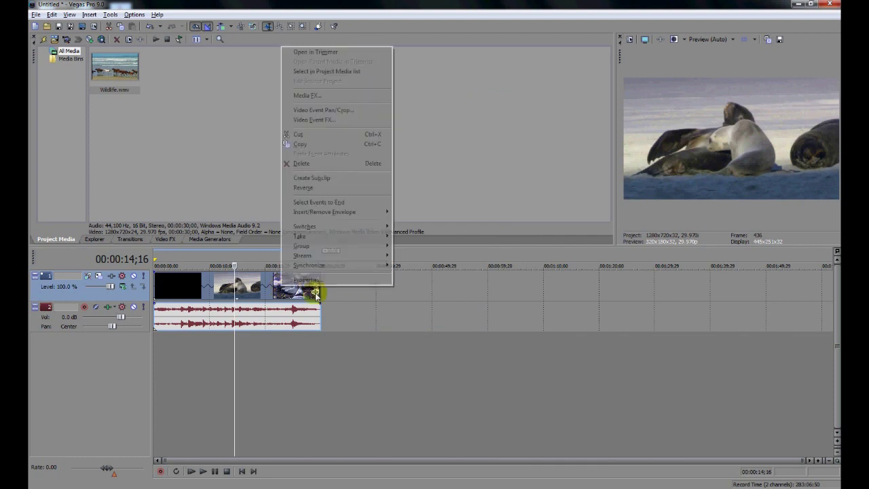
click(310, 294)
double_click(412, 227)
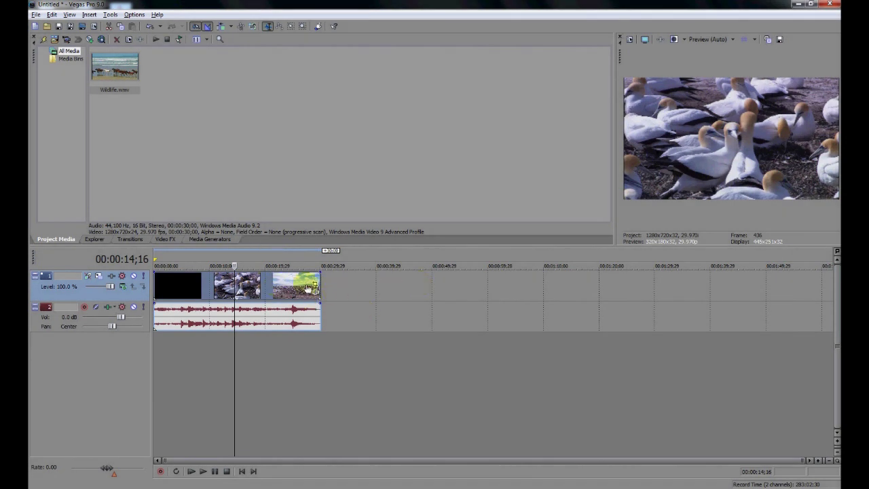
Step: Split the wildlife clip at the 14-second mark and move the second part right
drag(311, 285, 267, 291)
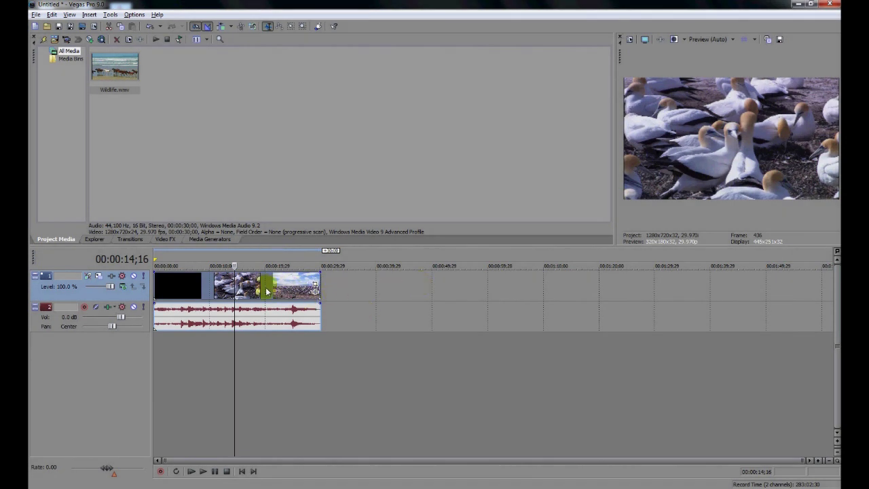
key(s)
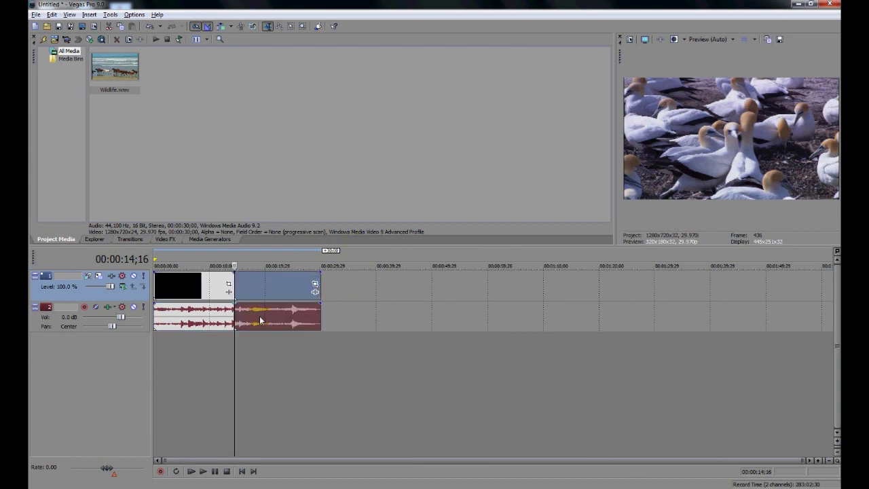
drag(252, 286, 274, 290)
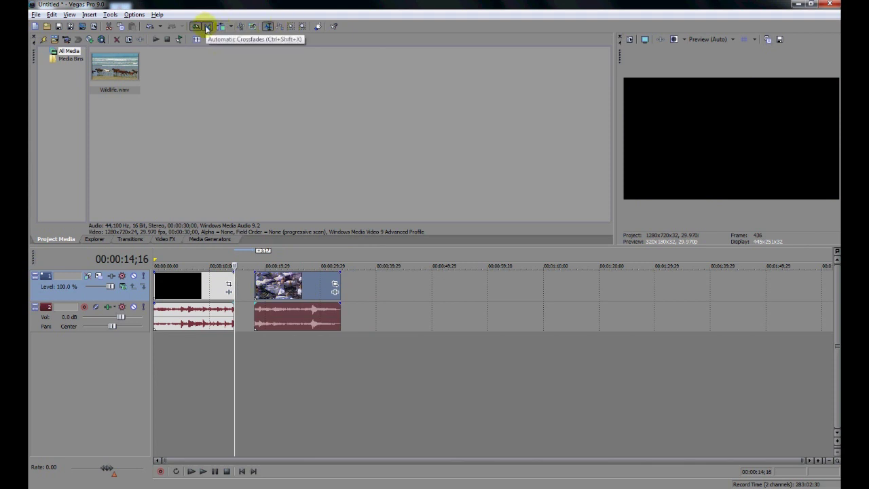
Step: Enable Automatic Crossfades and overlap the second part onto the first to crossfade
click(208, 27)
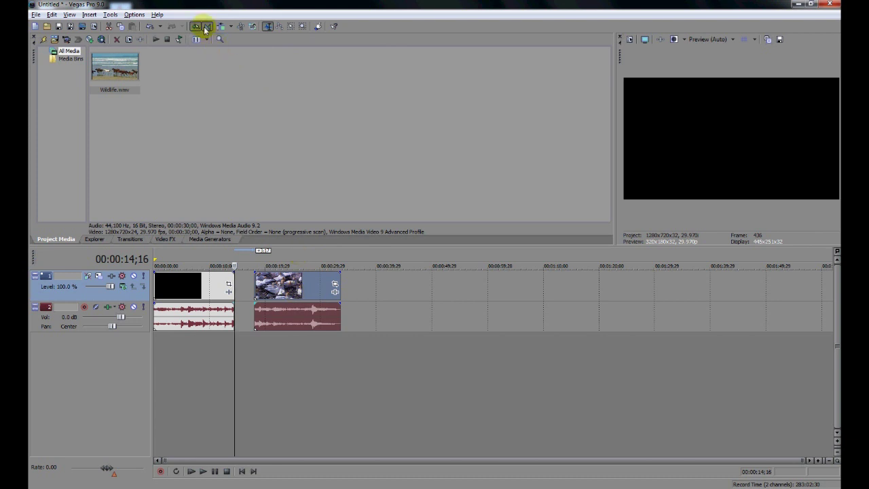
click(208, 27)
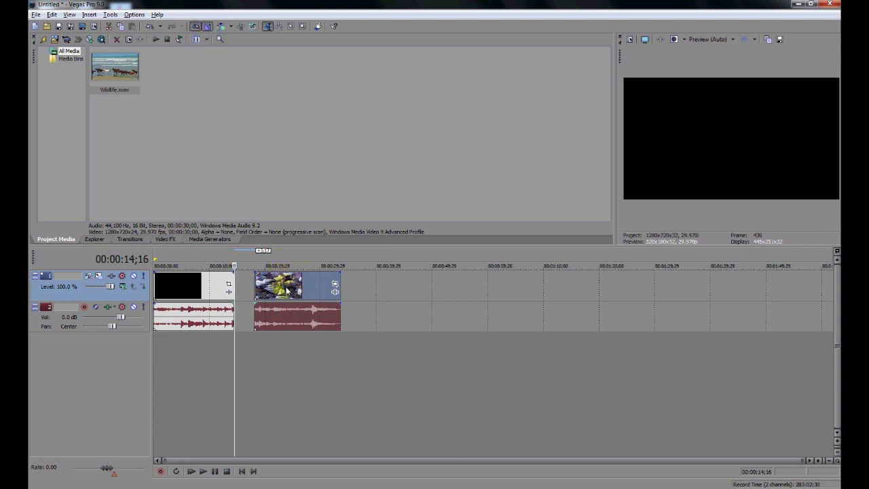
drag(282, 291, 252, 287)
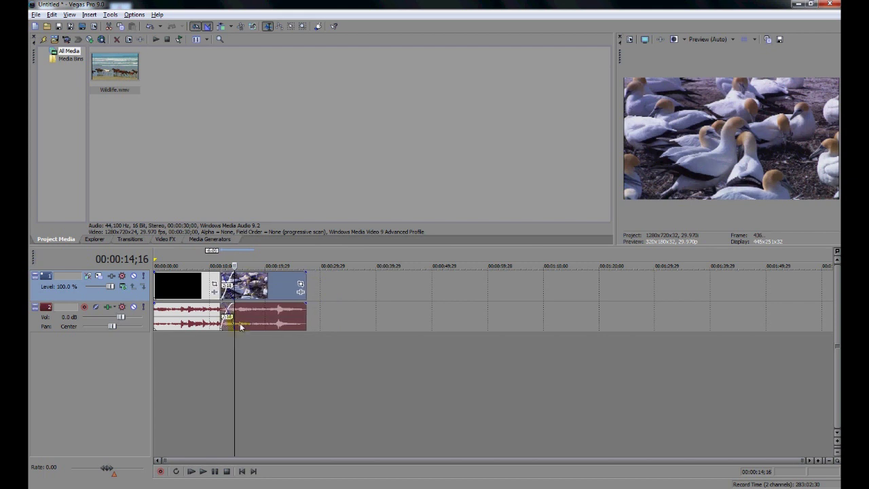
drag(233, 373, 206, 370)
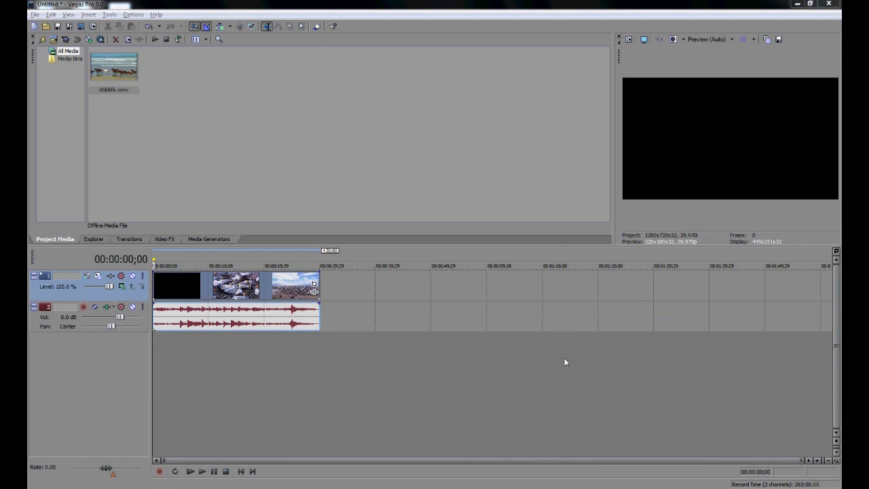
right_click(242, 280)
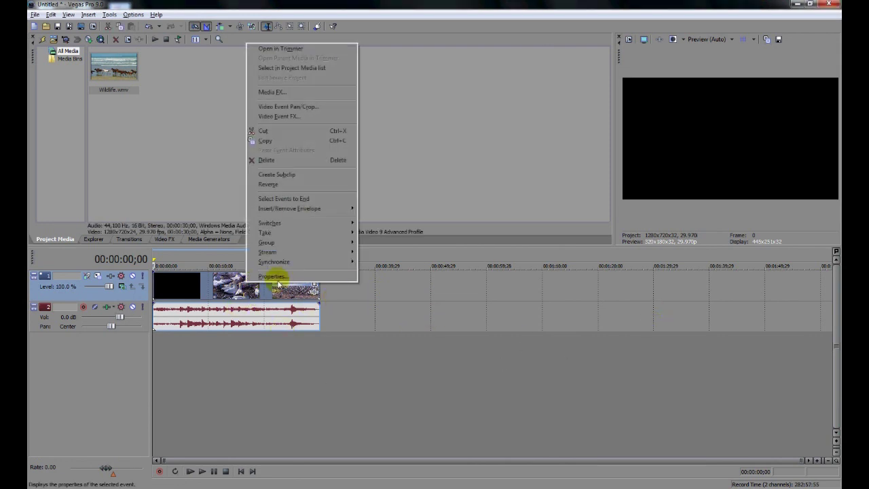
Step: Open Video Event Pan/Crop for the wildlife clip and advance its time position
click(297, 108)
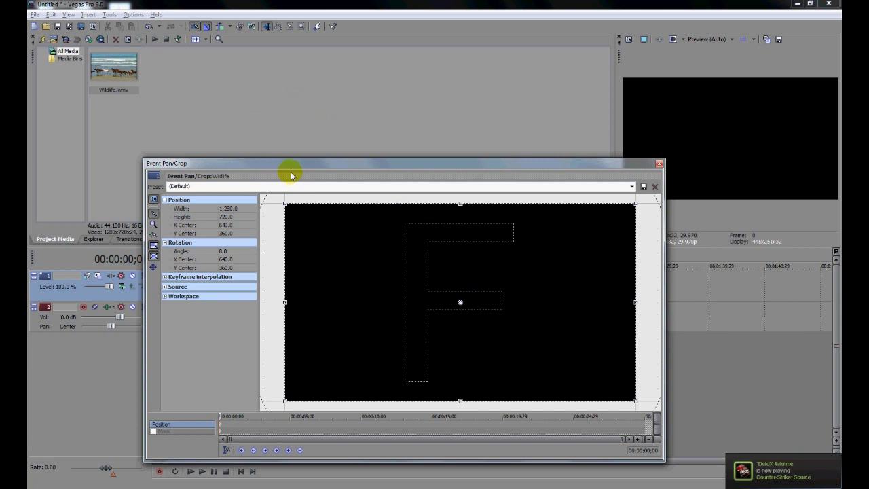
scroll(448, 270, down, 5)
scroll(456, 271, up, 2)
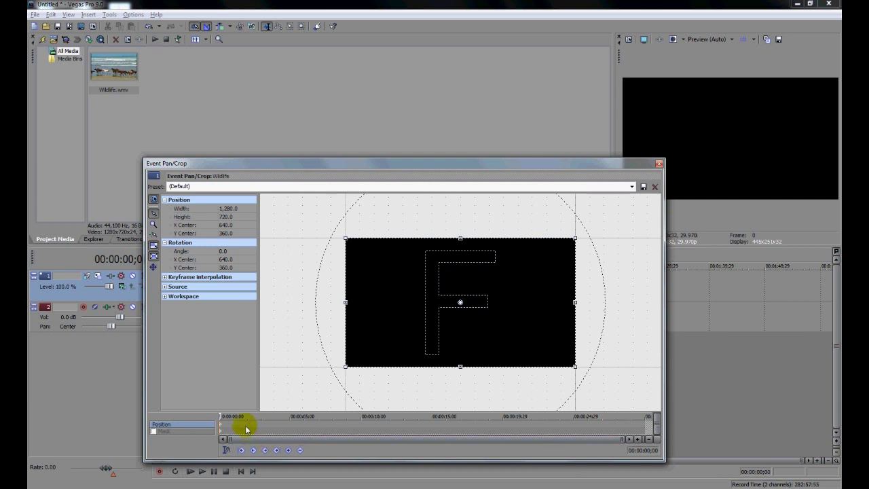
drag(218, 417, 280, 419)
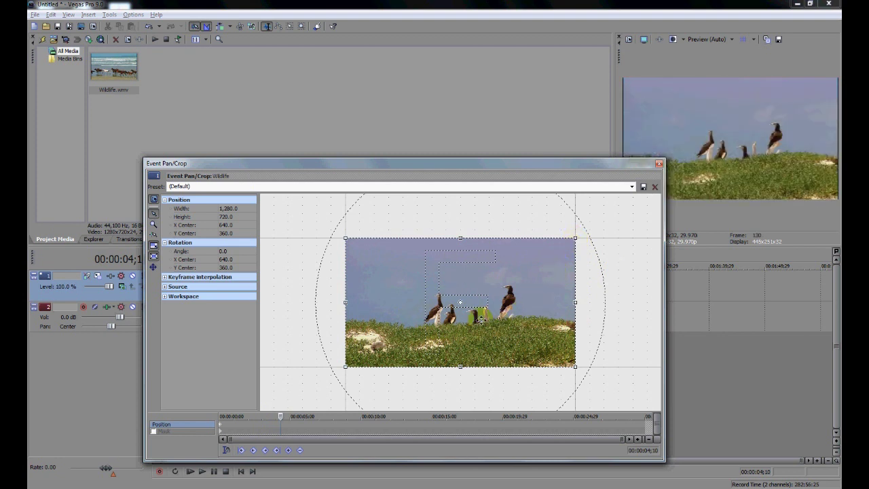
Step: Drag the crop frame far left to X Center -720
click(469, 319)
click(500, 295)
drag(507, 309, 507, 256)
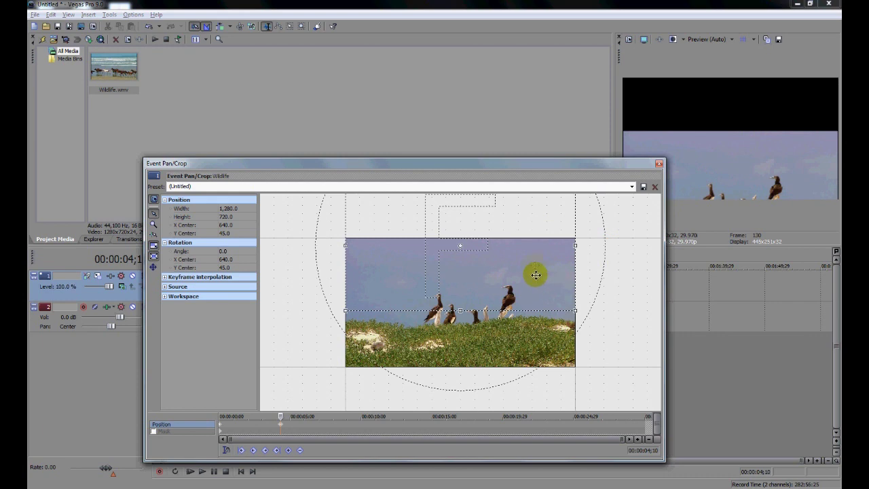
scroll(528, 295, down, 4)
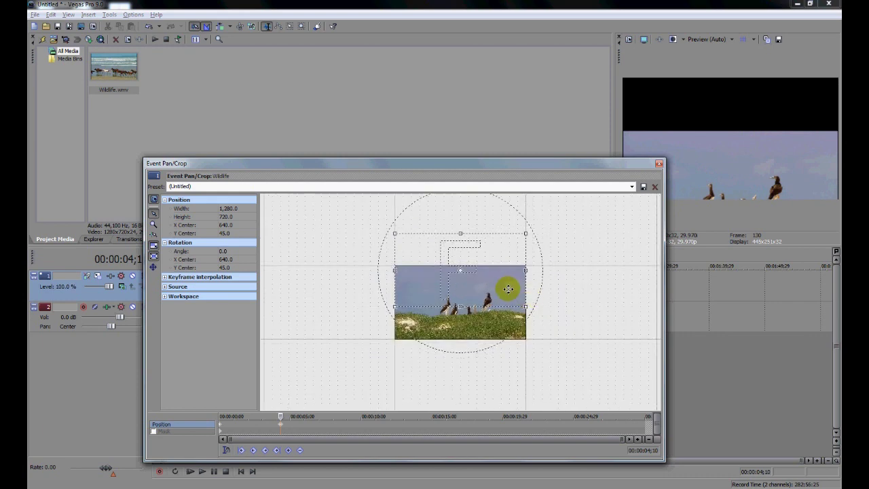
drag(508, 288, 367, 301)
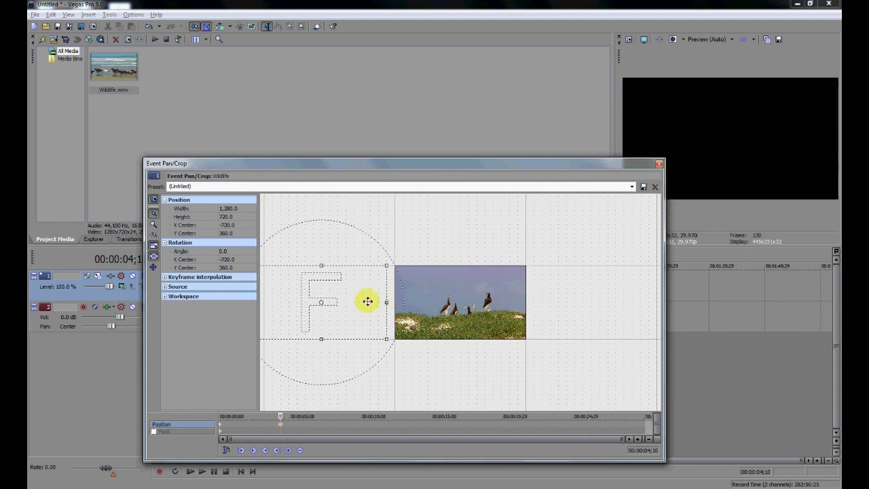
Step: Reset the framing and set X Center -800 at the start of the clip
key(ctrl+z)
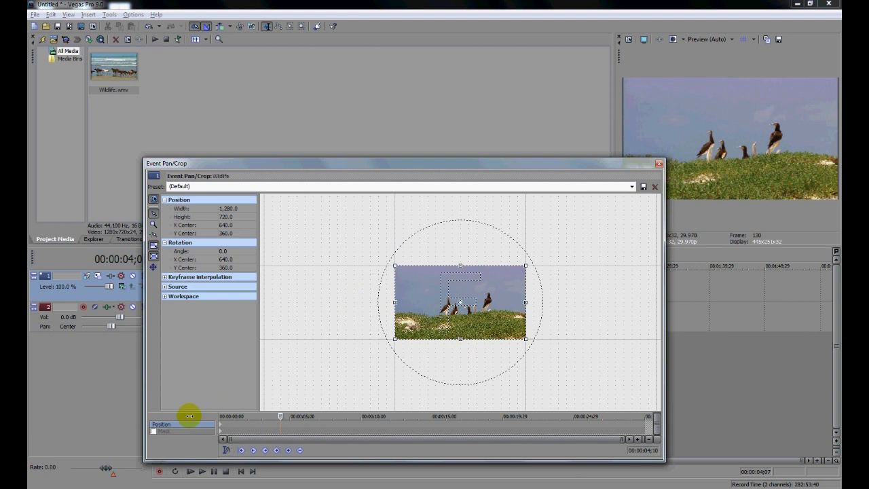
drag(304, 416, 207, 416)
drag(314, 414, 333, 438)
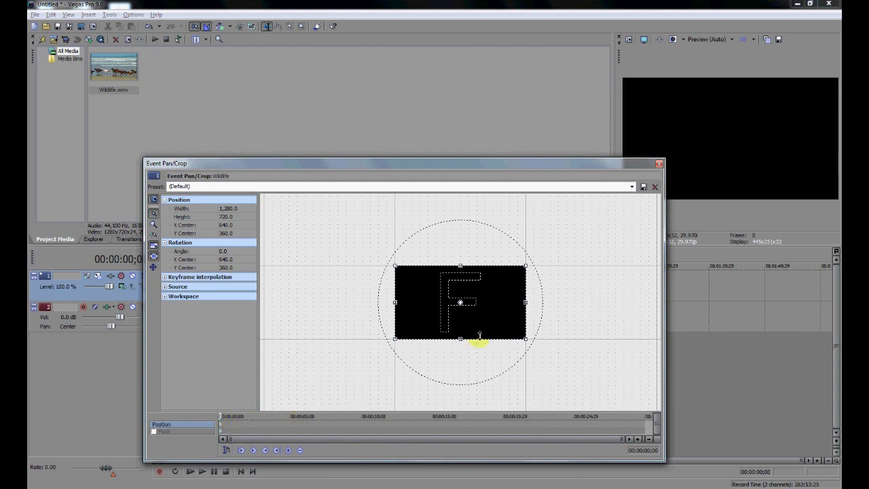
drag(479, 298, 344, 299)
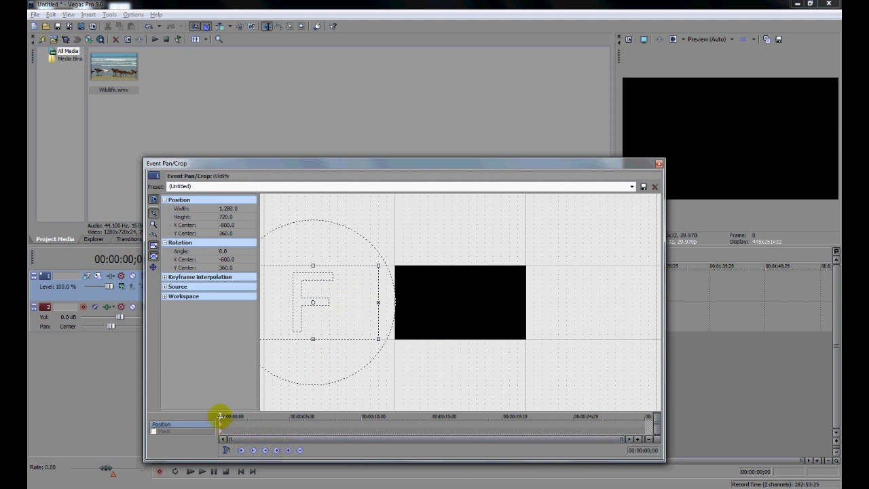
Step: Add a keyframe near 6 seconds with the framing centred at X Center 640
drag(220, 416, 251, 415)
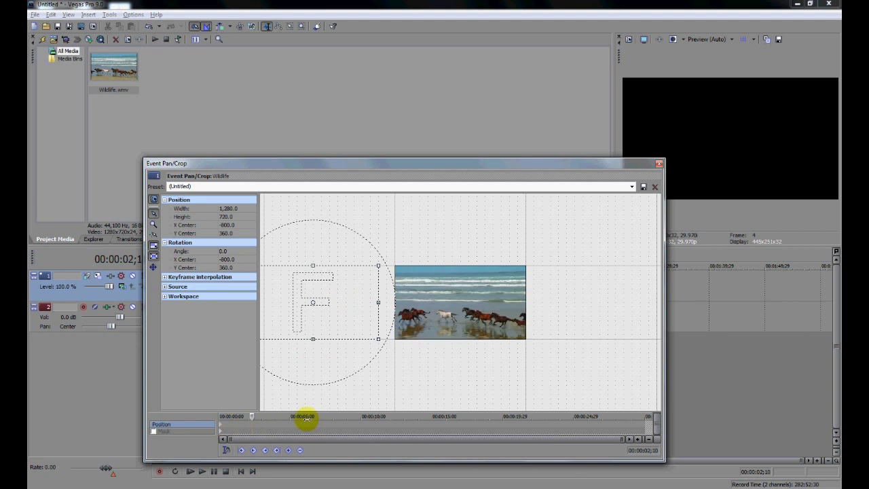
click(303, 417)
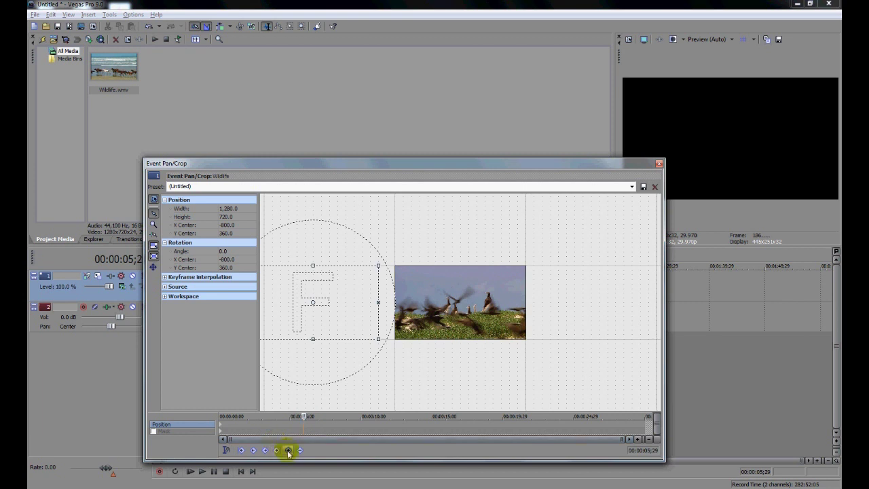
click(288, 450)
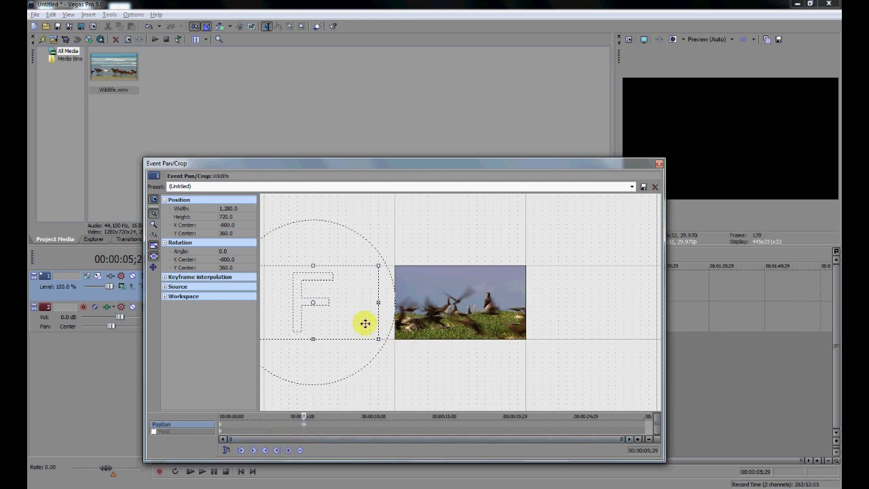
drag(365, 321, 512, 324)
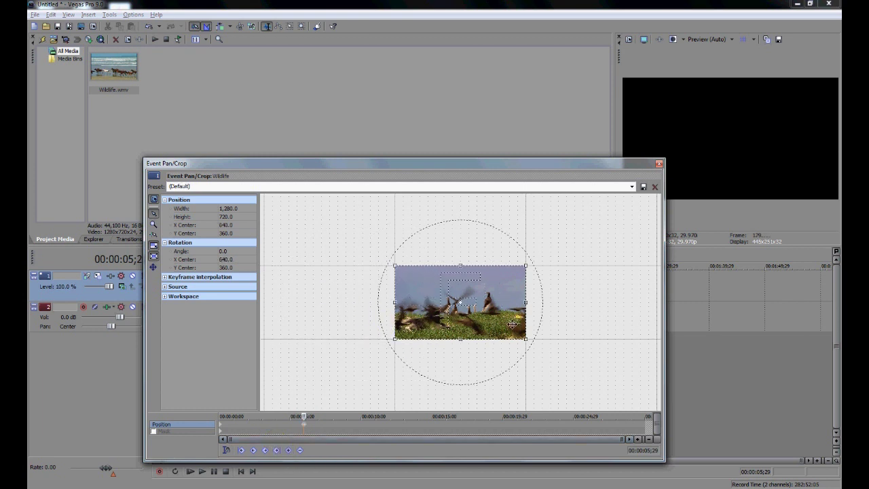
Step: Scrub through the slide-in, close Event Pan/Crop, and play the project from the start
click(341, 413)
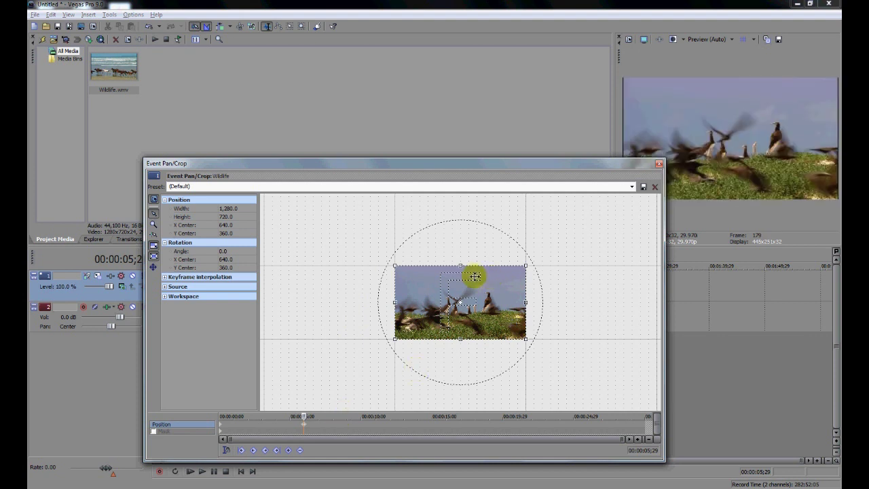
click(305, 414)
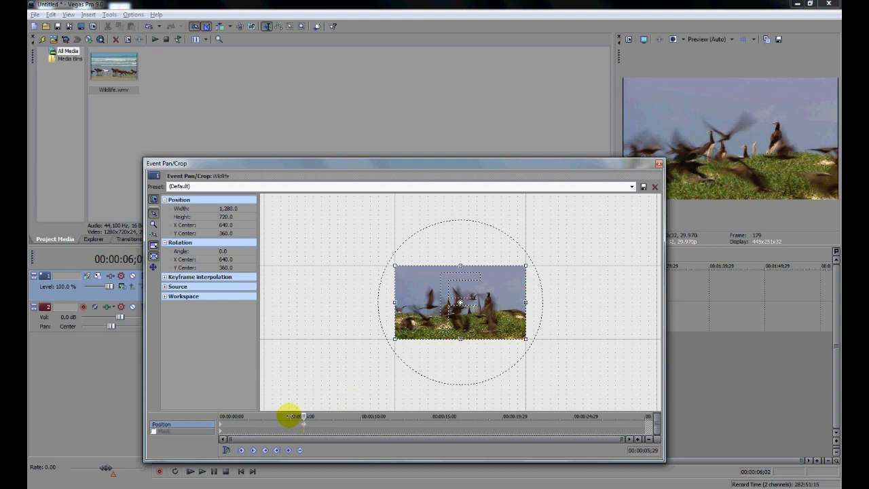
click(218, 423)
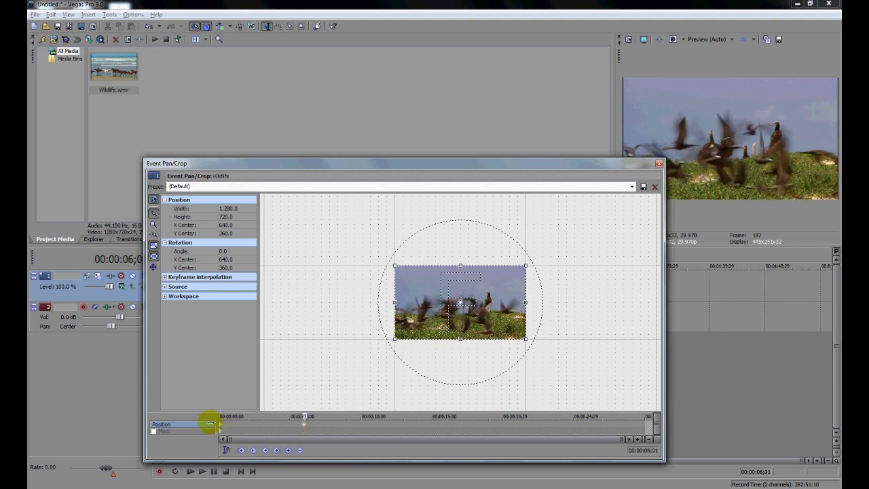
click(219, 425)
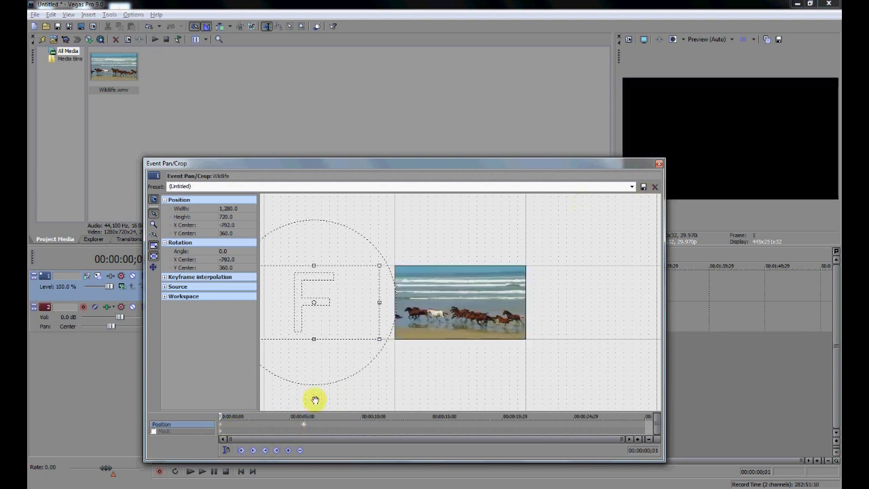
drag(220, 417, 333, 416)
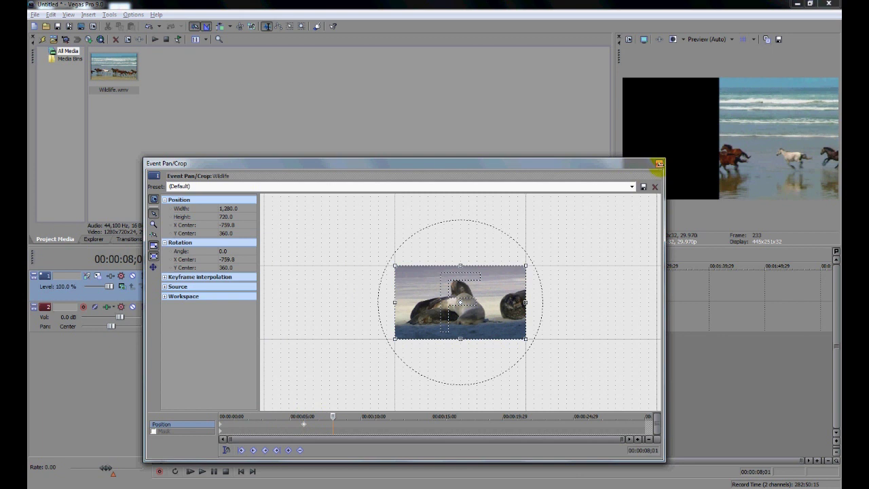
click(659, 165)
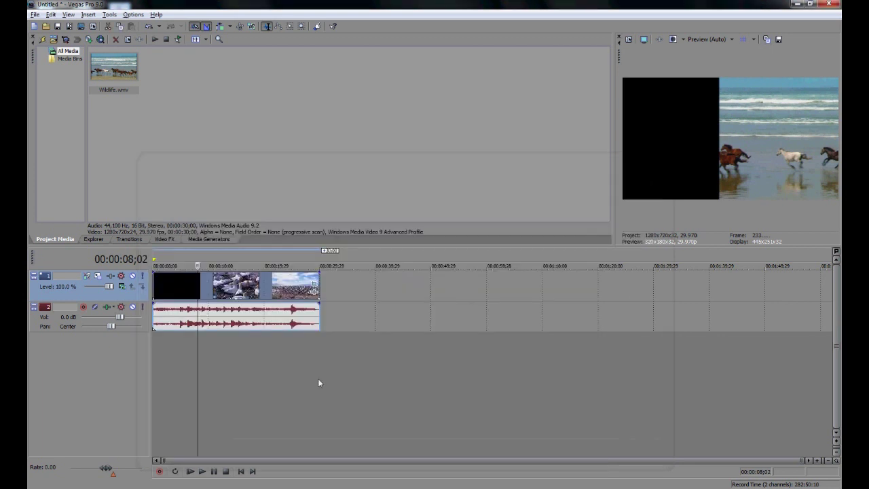
click(191, 471)
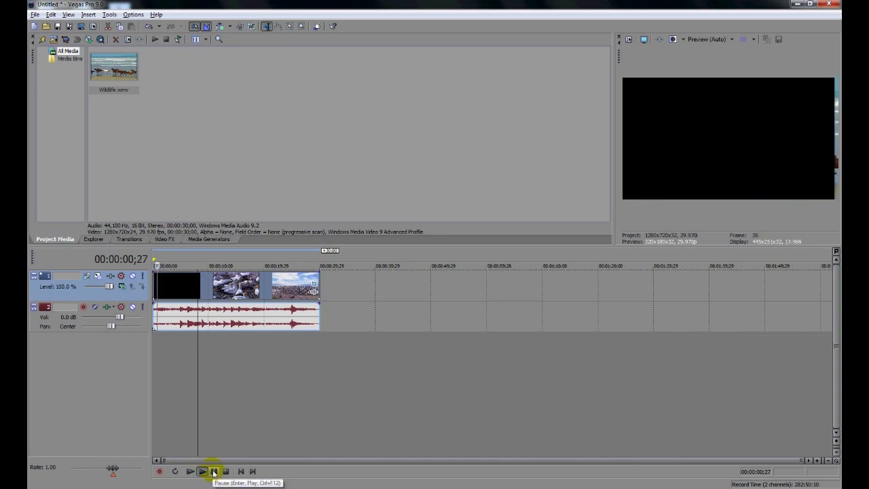